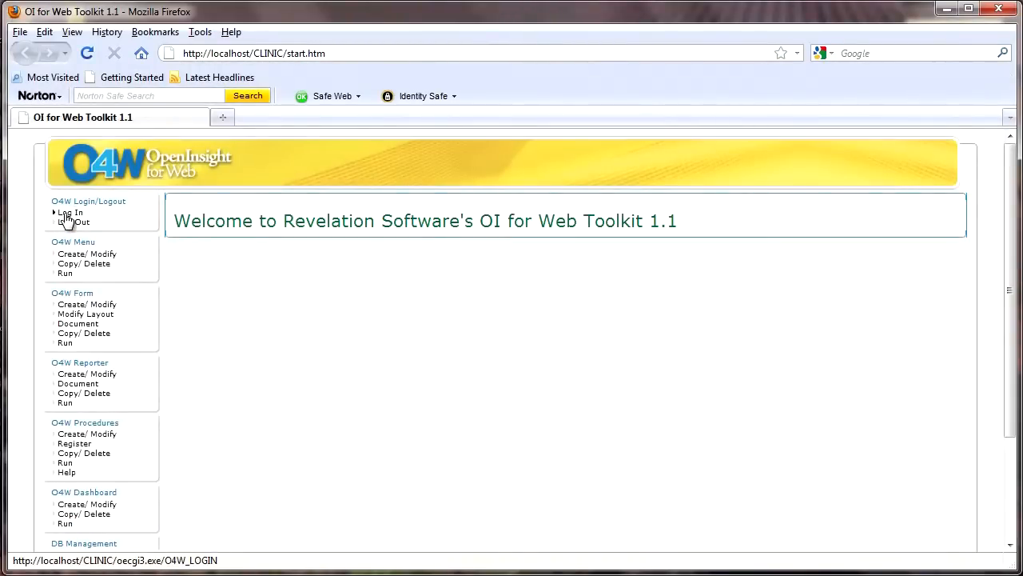
Step: Log in to the toolkit with the user name and account password
left_click(66, 214)
type("O4W")
key("Tab")
type("O4")
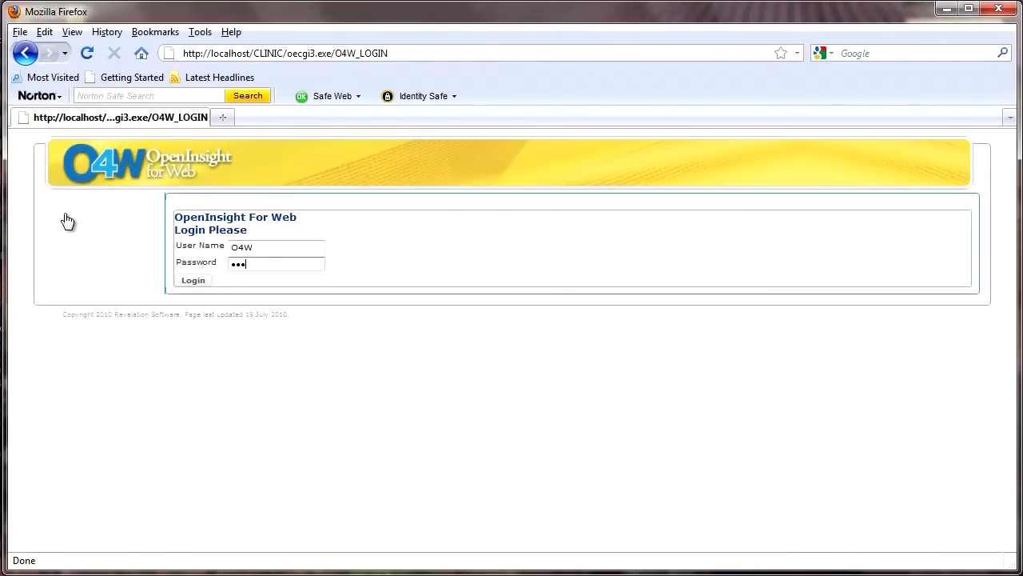
type("W")
key("Return")
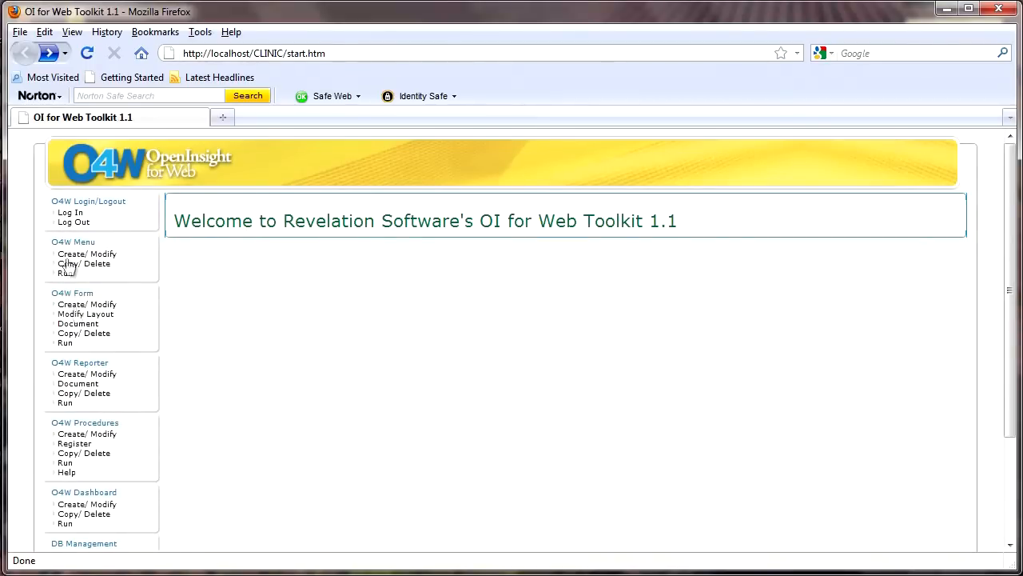
Step: Start a new report definition named MP_PATIENT and proceed to its layout settings
left_click(102, 377)
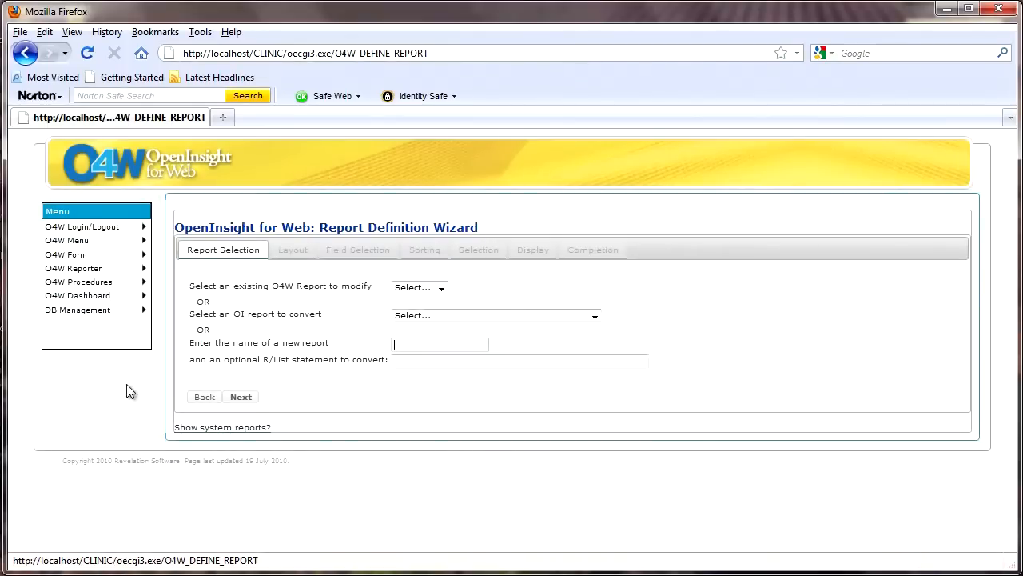
left_click(442, 288)
left_click(441, 288)
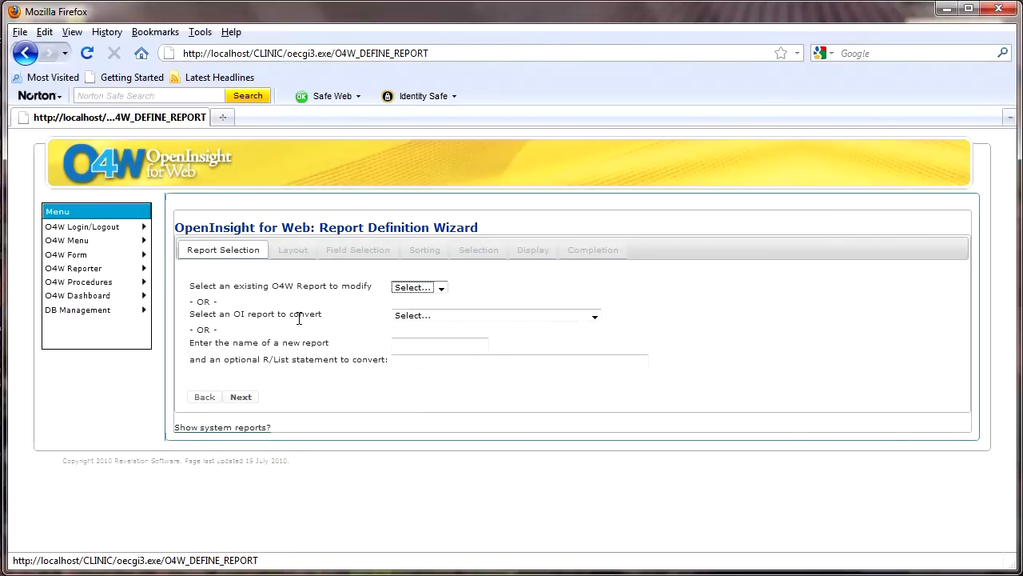
left_click(409, 343)
type("MP")
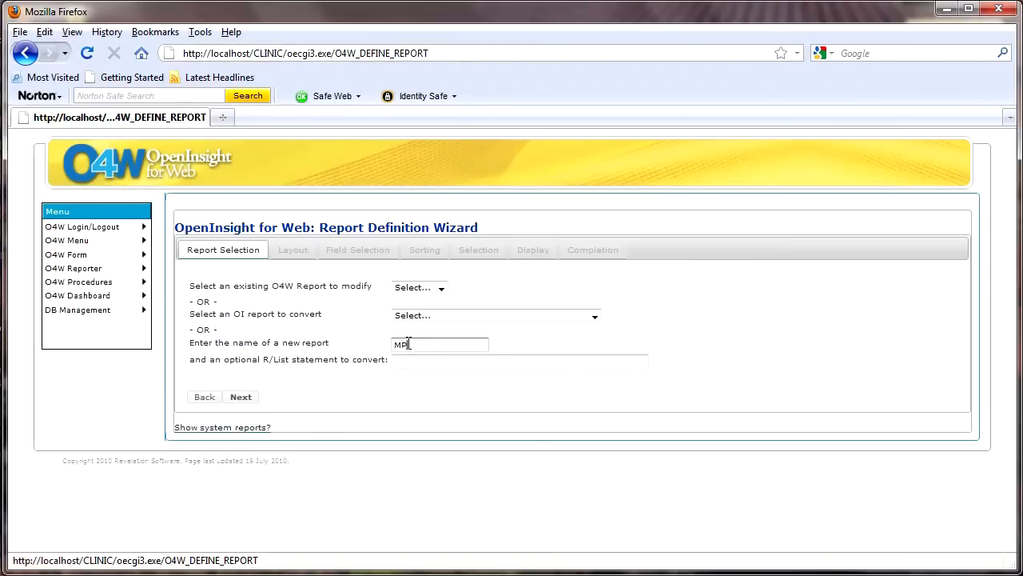
type(" p")
key("BackSpace")
type("PATIENT")
key("Delete")
type("_")
left_click(242, 397)
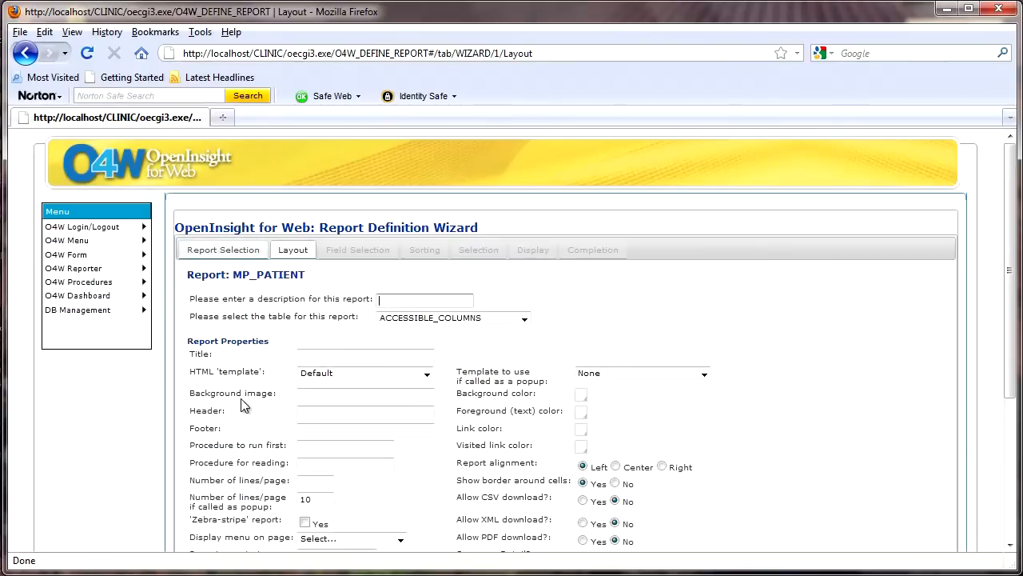
Step: Describe the report as "Patient Listing" and base it on the MP_PATIENT table
left_click(391, 302)
type("Patient Listing")
left_click(525, 319)
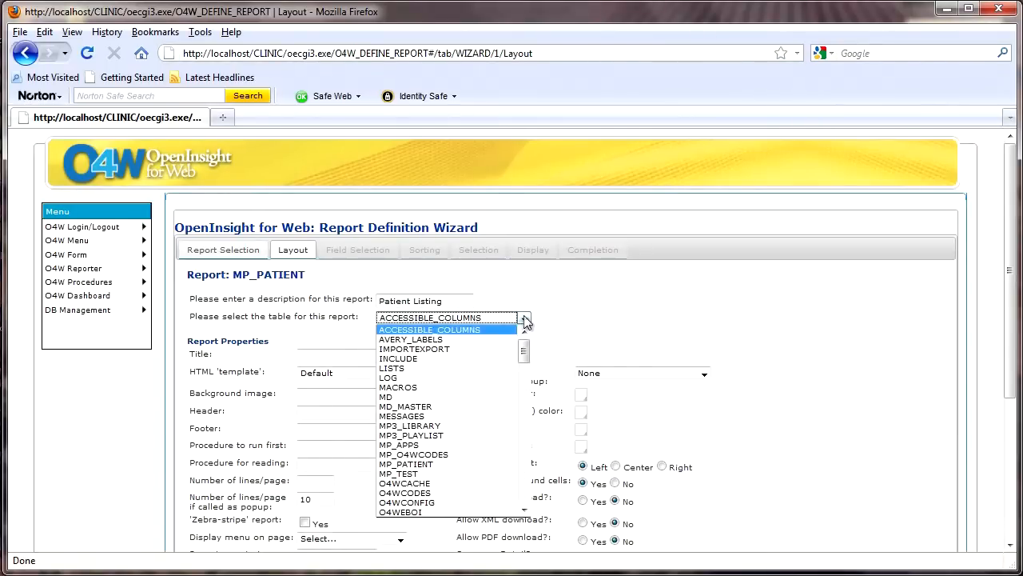
left_click(437, 463)
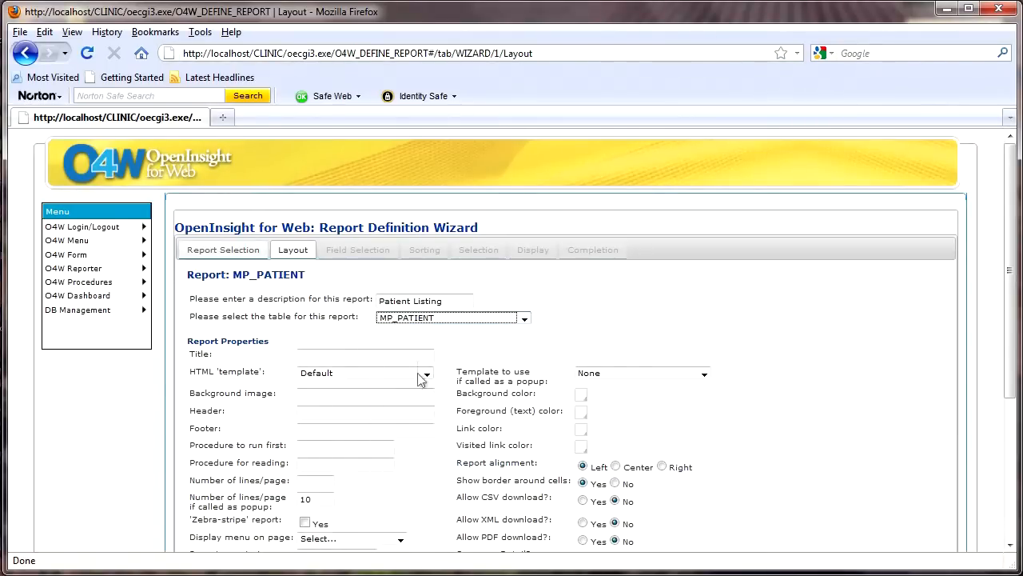
Step: Set both the report's title and its header to "Patient Listing"
left_click(381, 353)
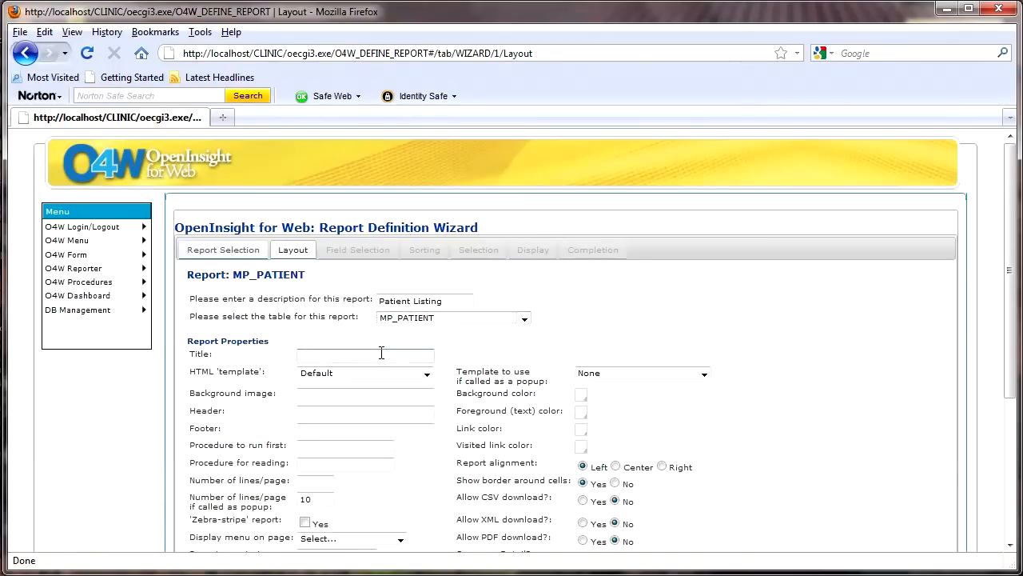
type("Patient")
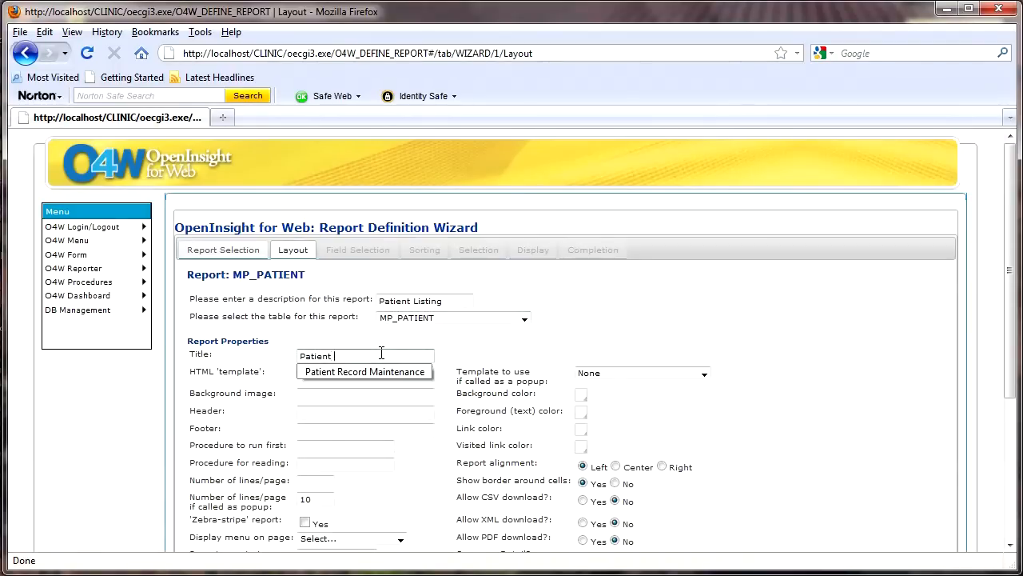
type(" Listing")
key("Tab")
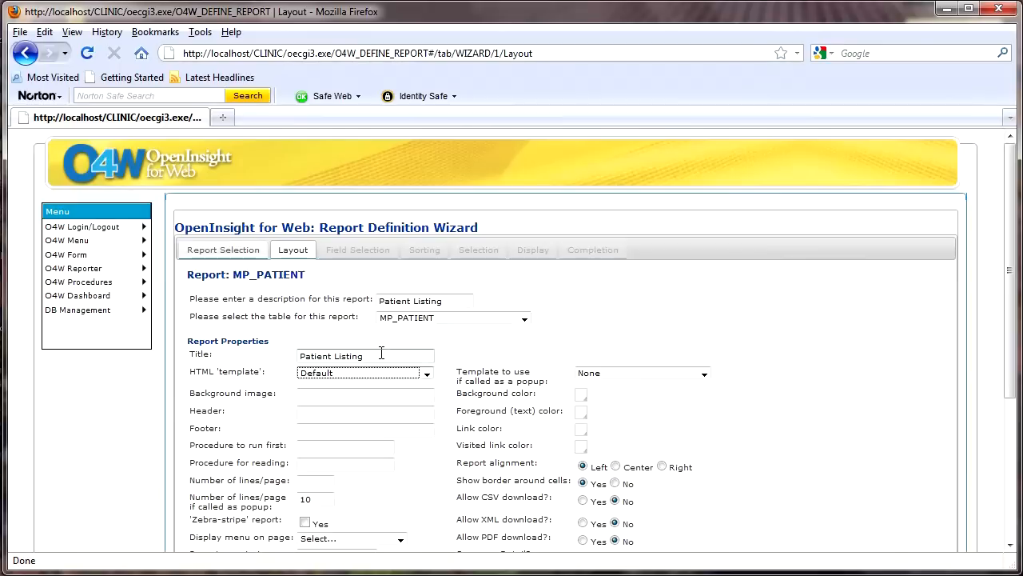
left_click(336, 413)
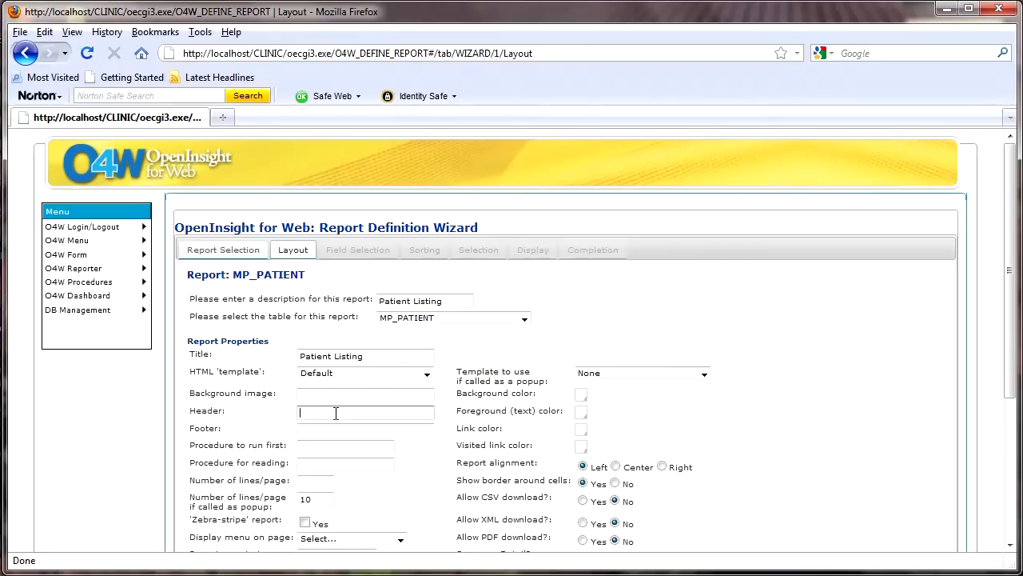
type("Patient Listing")
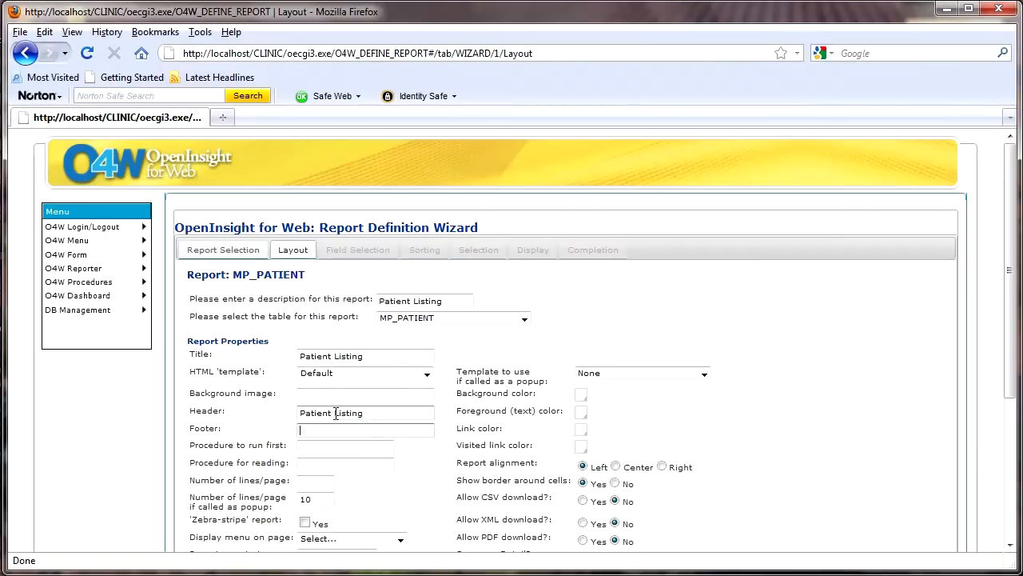
type("(")
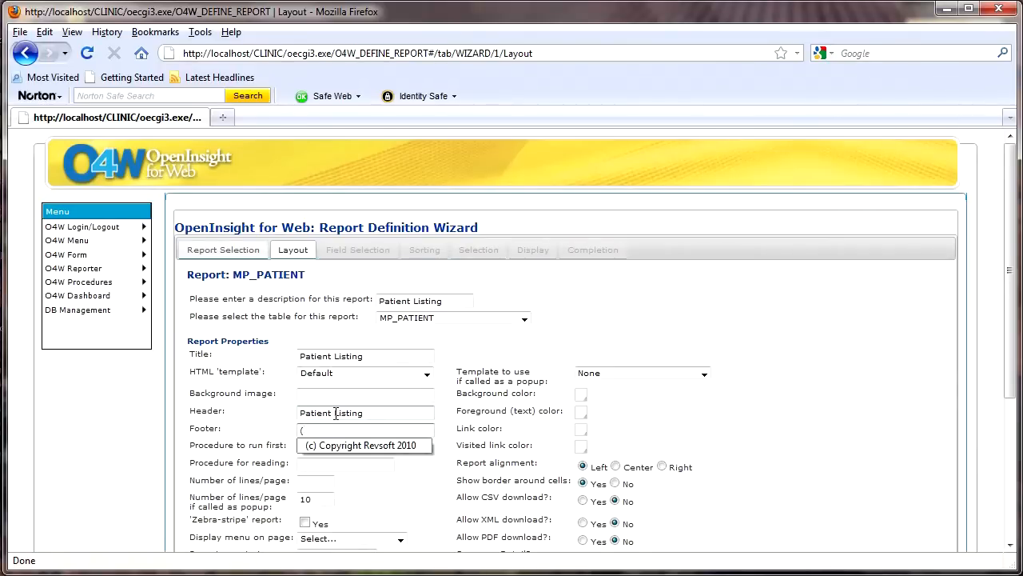
Step: Set the report footer to "(c) Copyright Revsoft 2010"
key("Down")
key("Return")
key("Tab")
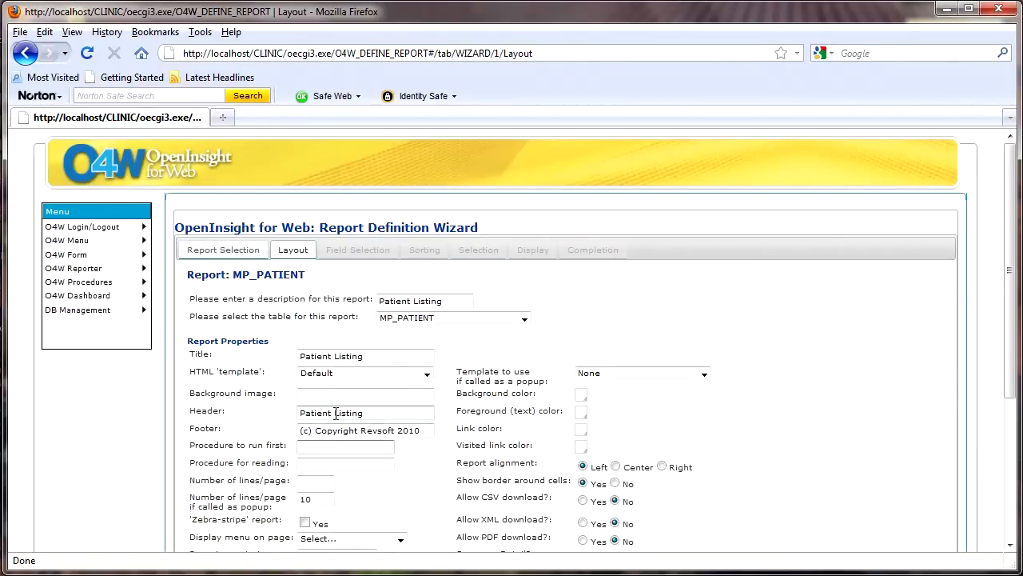
Step: Set the report to 20 lines per page and enable zebra striping
scroll(340, 414, "down", 2)
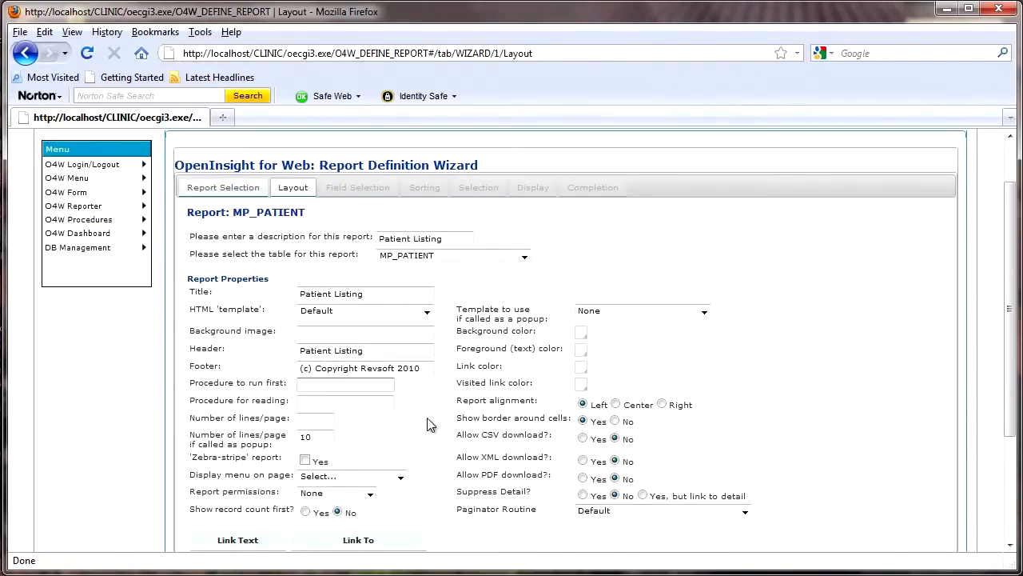
left_click(331, 418)
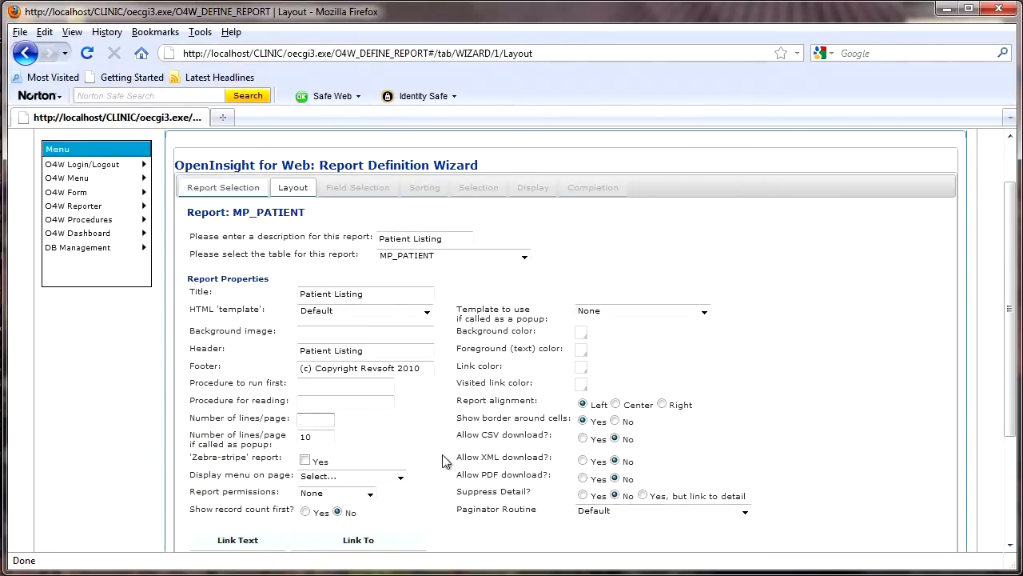
type("20")
left_click(306, 461)
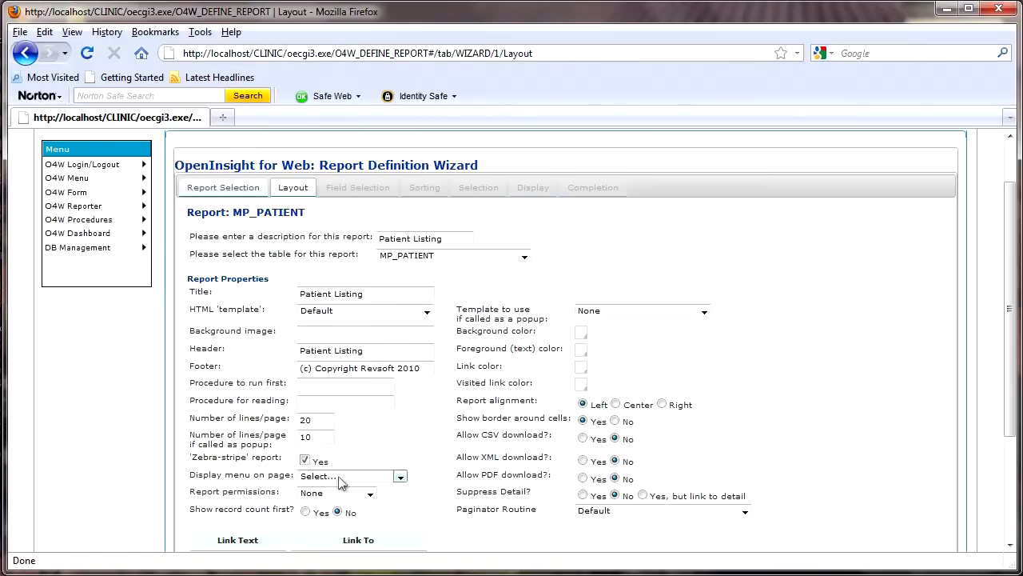
Step: Display the MP_MAINMENU menu on the report page and have the record count shown first
left_click(401, 478)
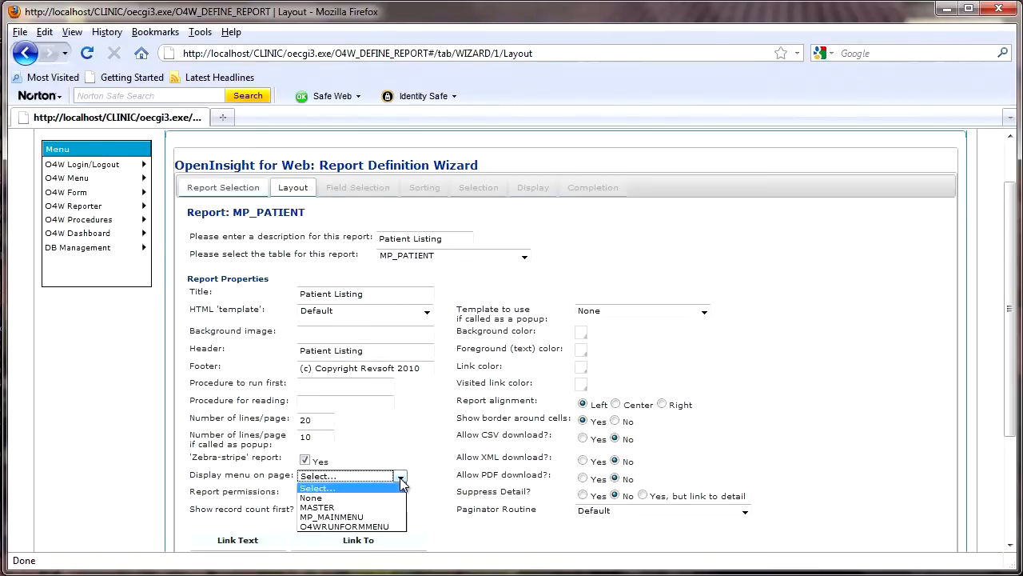
left_click(360, 517)
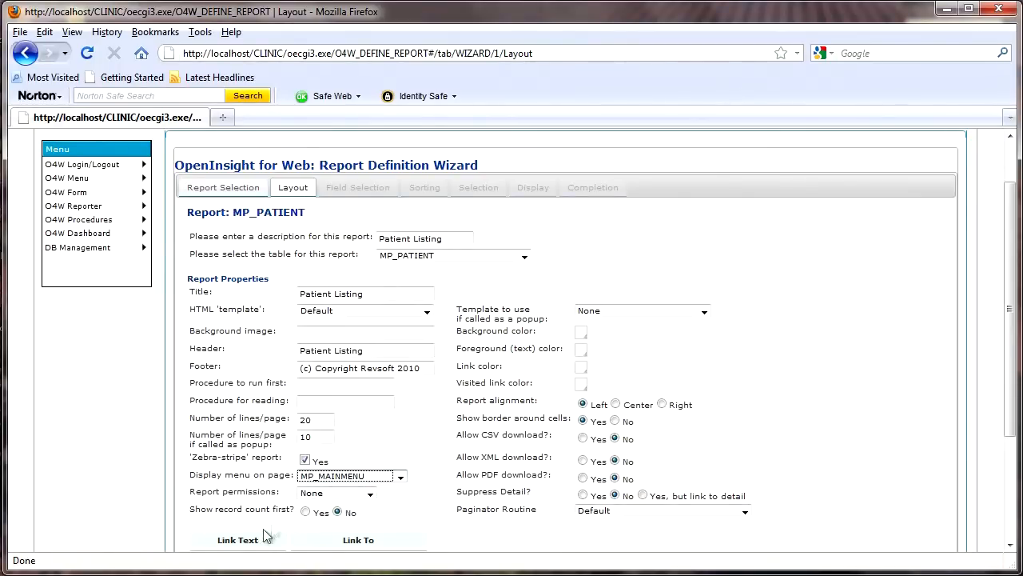
left_click(306, 513)
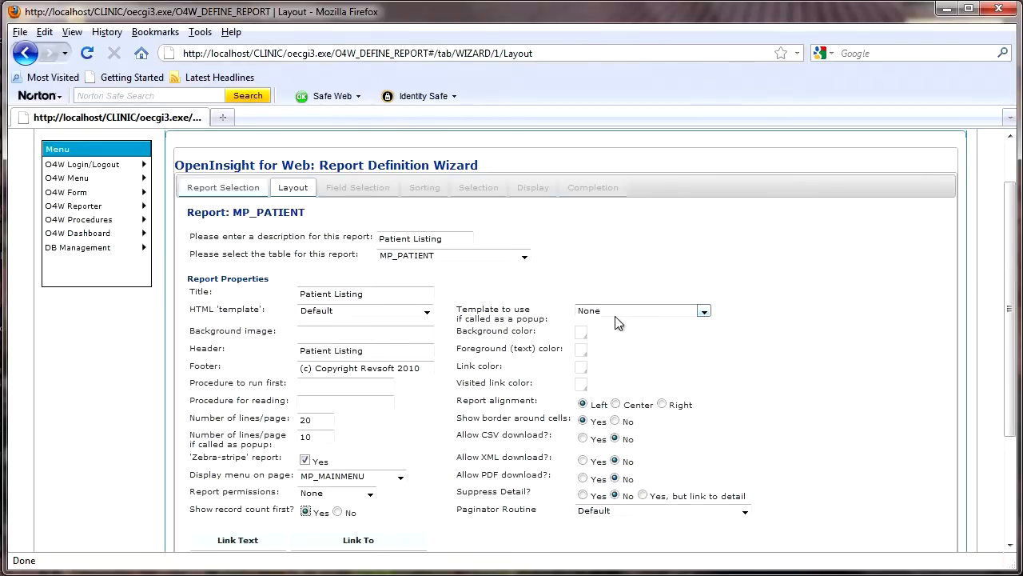
Step: Set the report's link color to dark blue and its visited link color to sea green
left_click(583, 370)
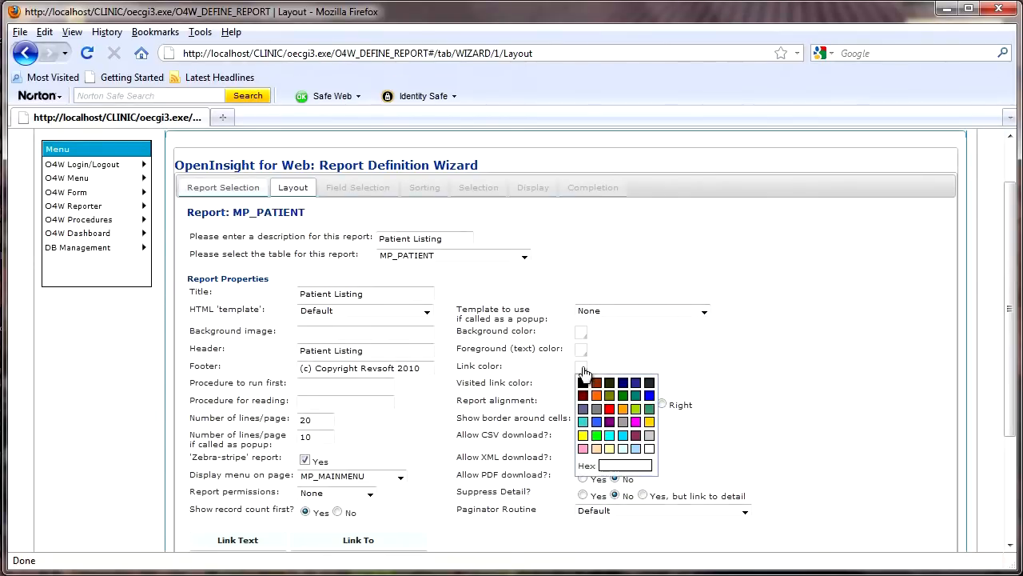
left_click(631, 394)
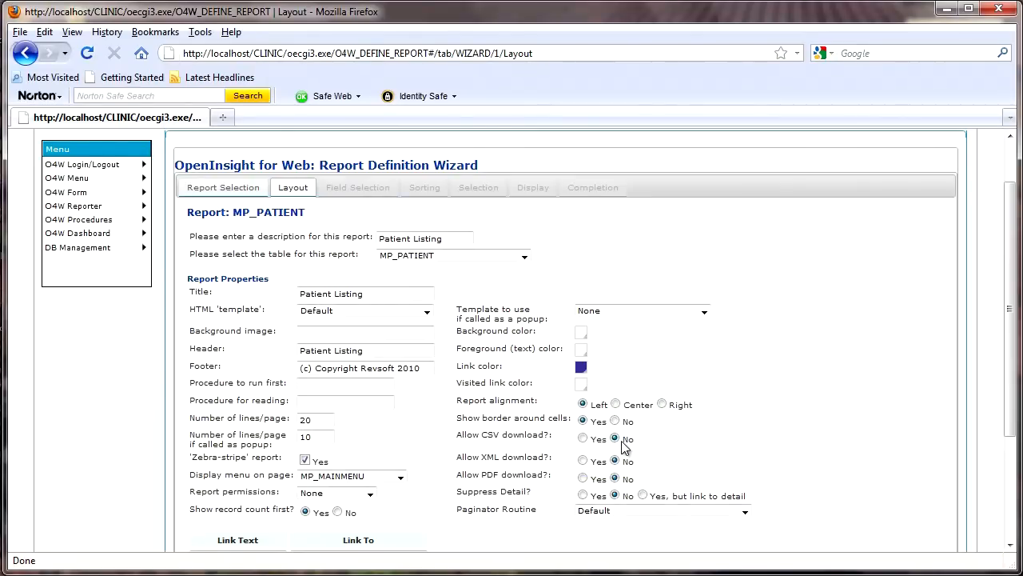
left_click(584, 387)
left_click(607, 419)
Step: Center the report and allow CSV download
left_click(616, 403)
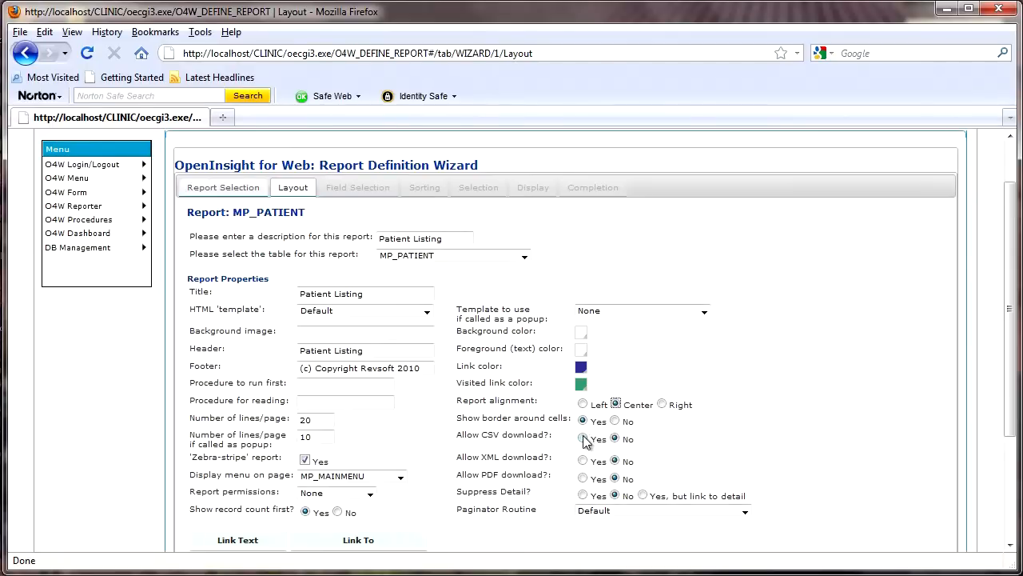
left_click(584, 440)
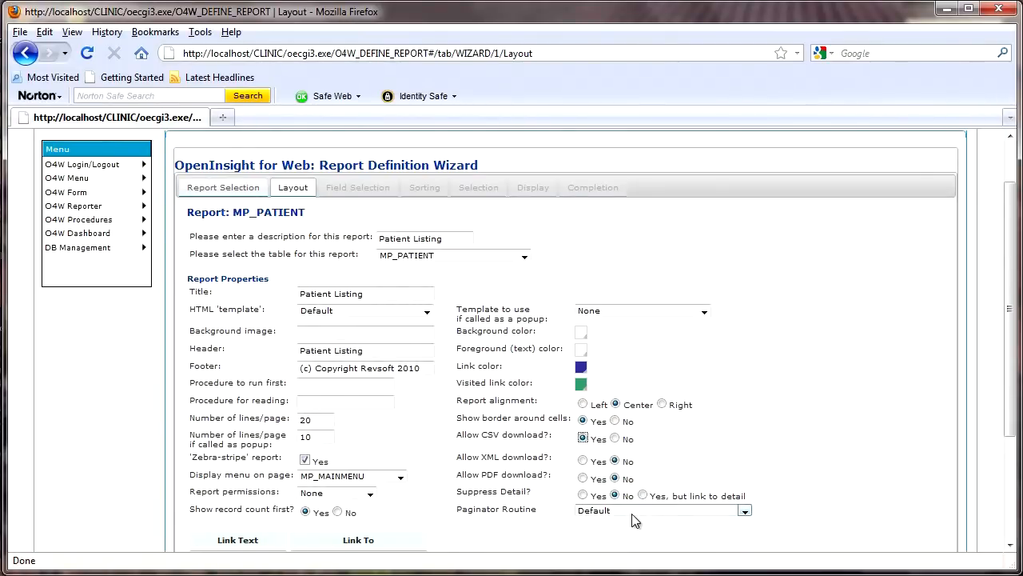
left_click_drag(1008, 408, 1016, 501)
left_click(260, 415)
type("w")
key("Down")
key("Return")
key("Tab")
type("h")
key("Down")
key("Return")
key("Tab")
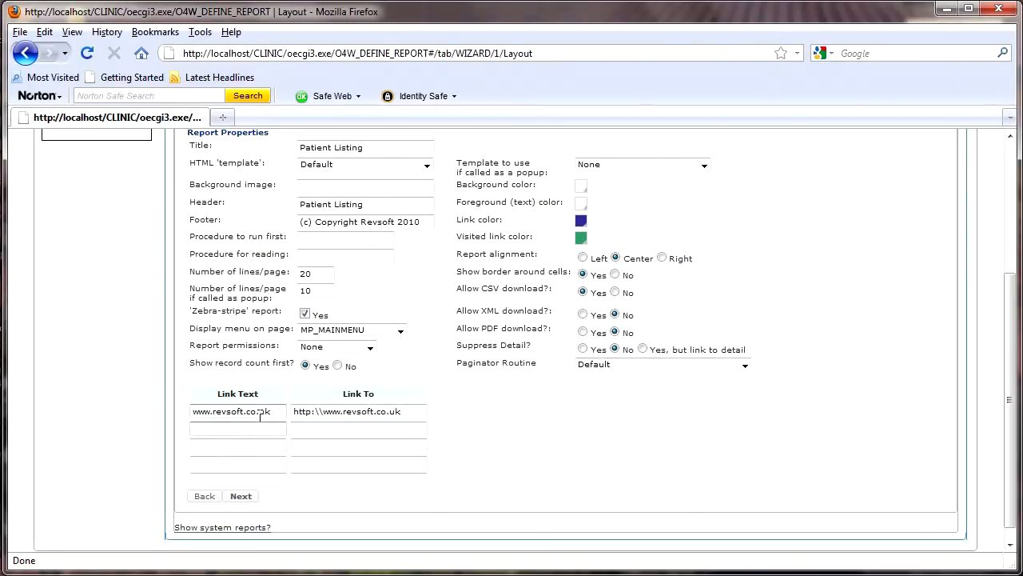
left_click(244, 498)
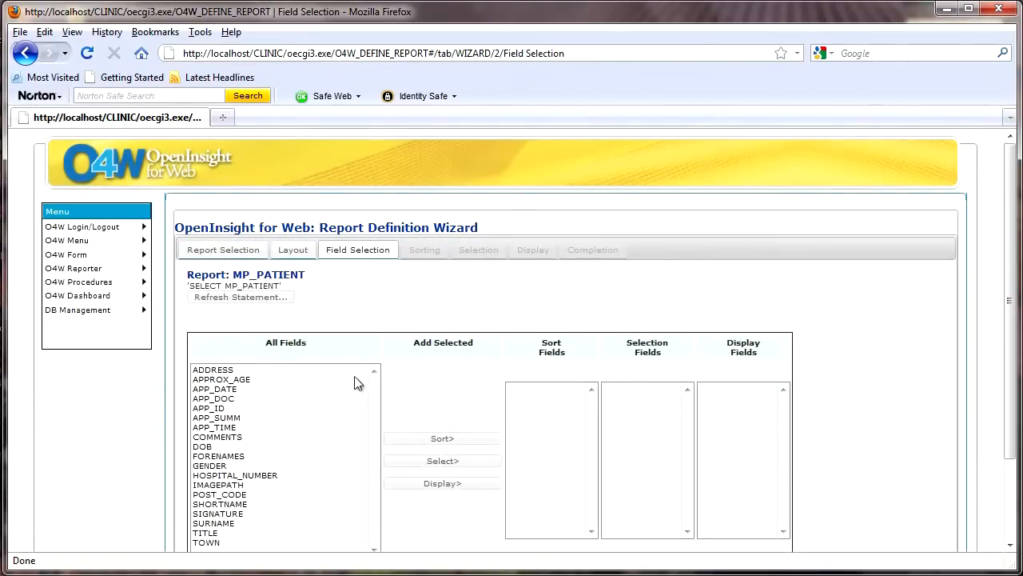
Step: Add SURNAME to the report's sort fields
scroll(364, 279, "down", 2)
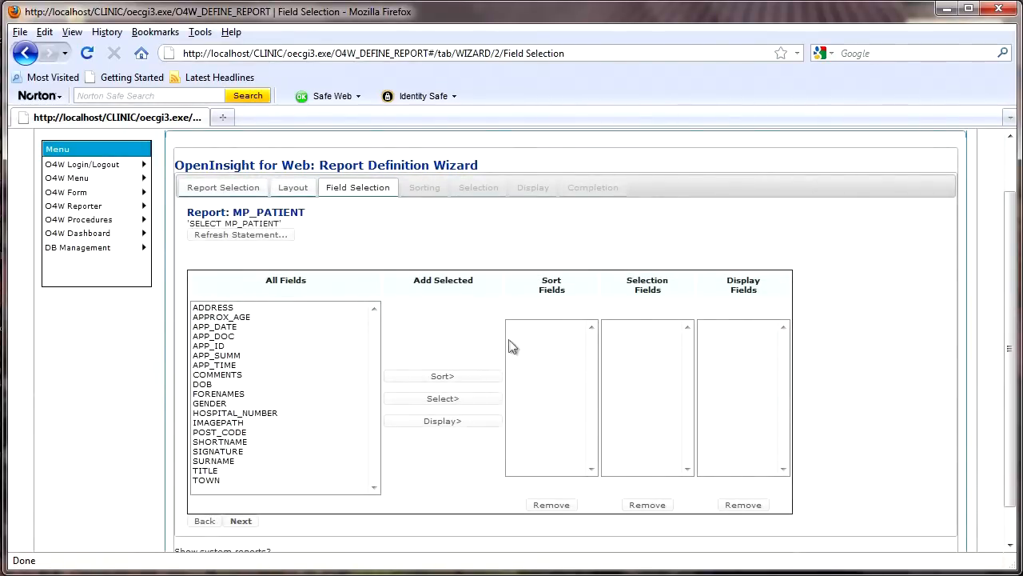
left_click(225, 461)
left_click(440, 377)
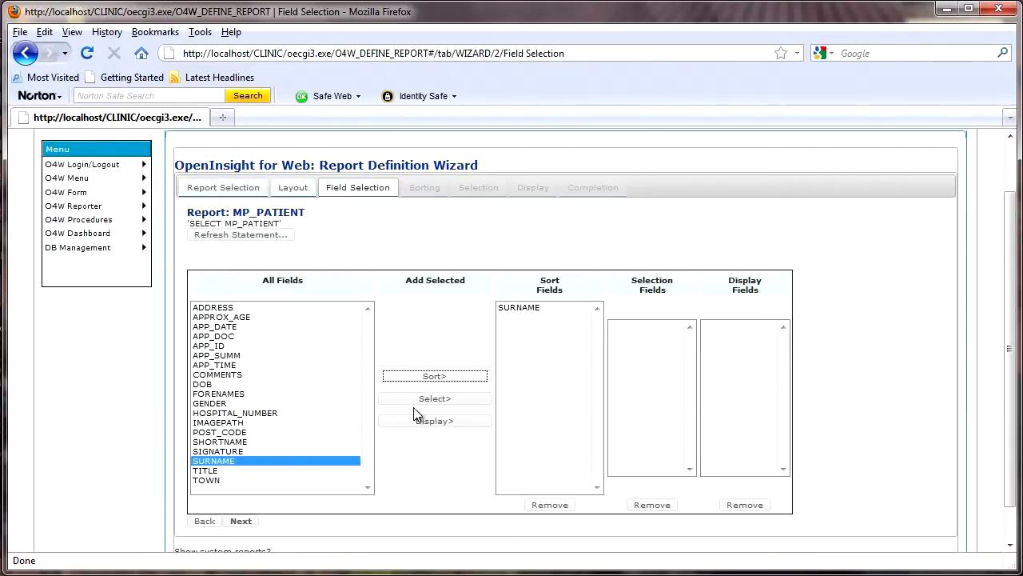
Step: Add HOSPITAL_NUMBER, FORENAMES and SURNAME to the report's display fields
left_click(256, 412)
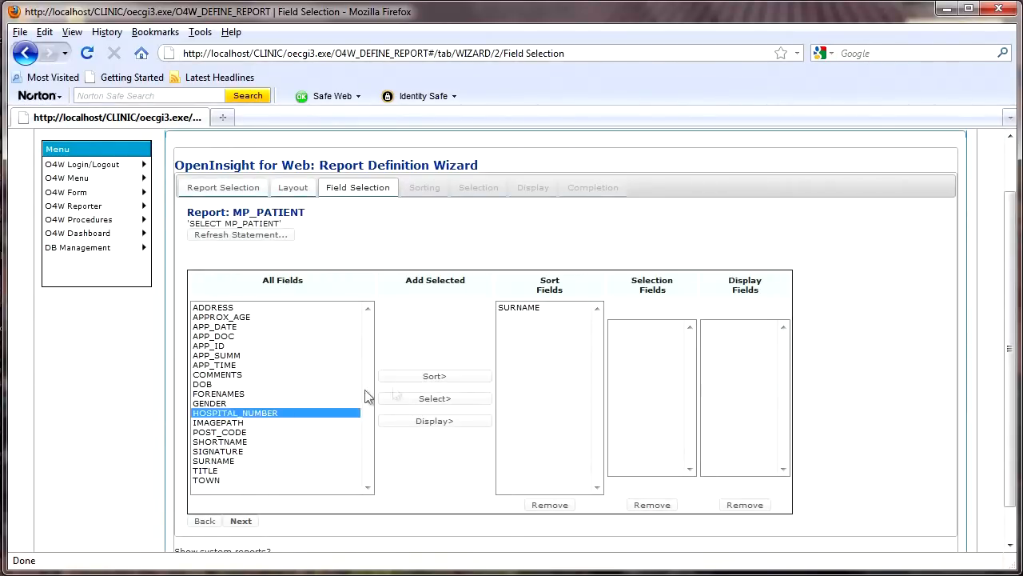
left_click(432, 422)
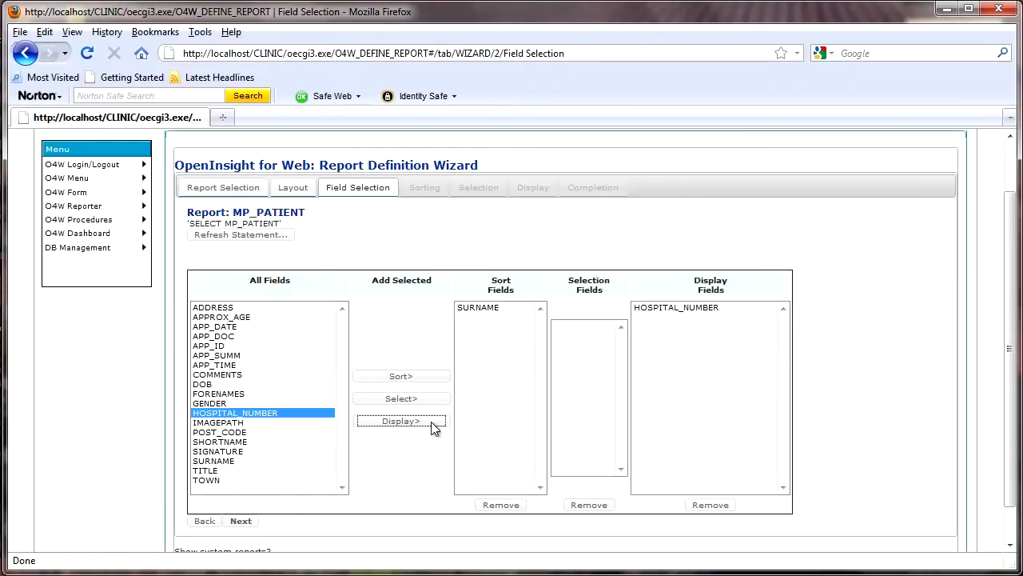
left_click(237, 394)
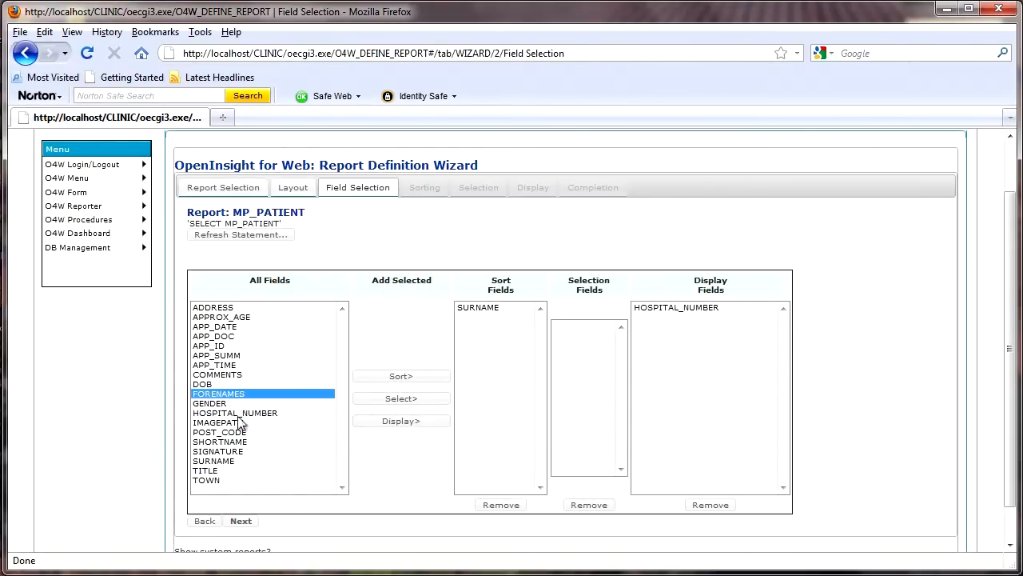
left_click(232, 464, "ctrl")
left_click(397, 426)
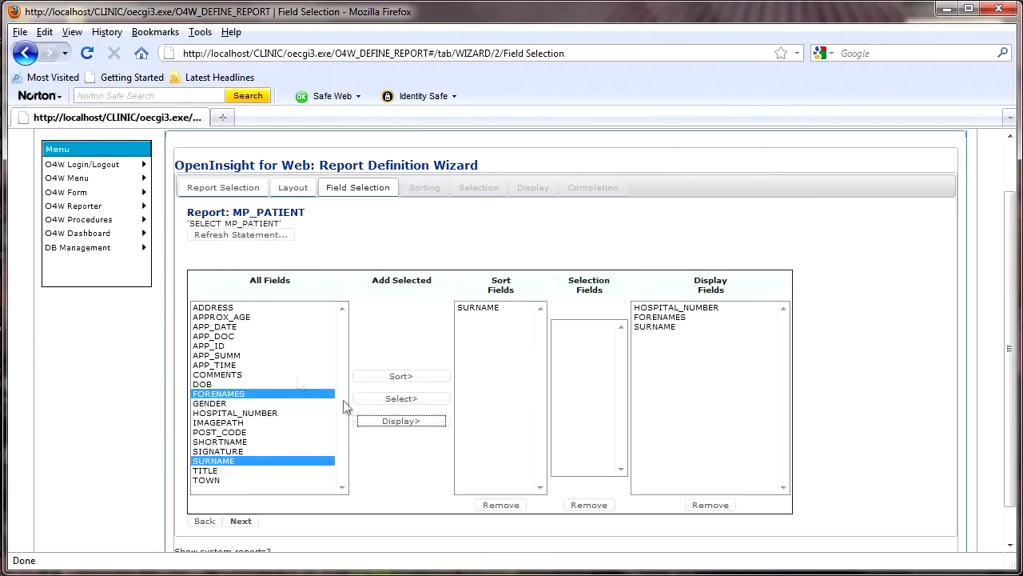
Step: Add APPROX_AGE and TOWN to the report's display fields
left_click(236, 317)
left_click(374, 419)
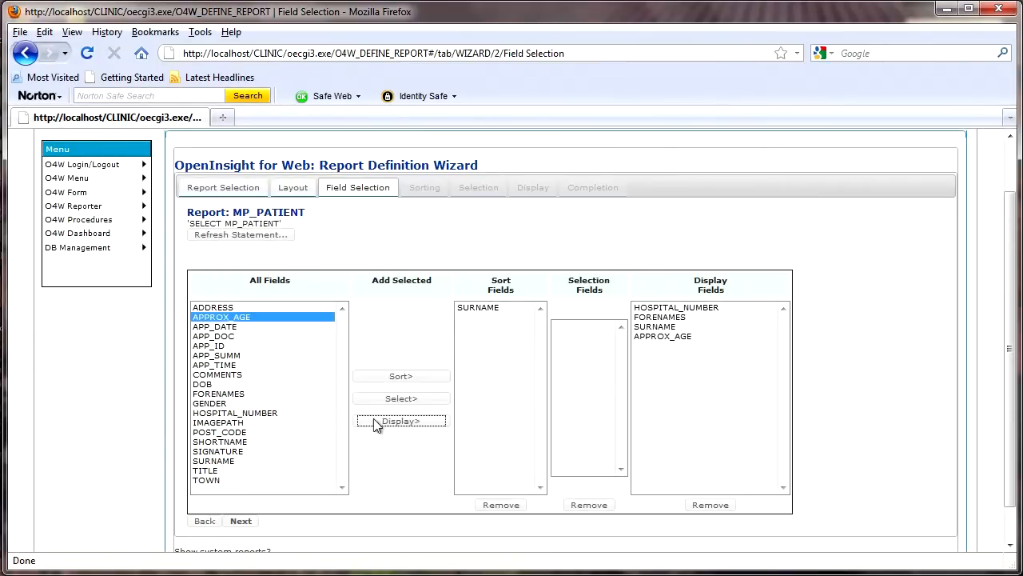
left_click(218, 480)
left_click(401, 422)
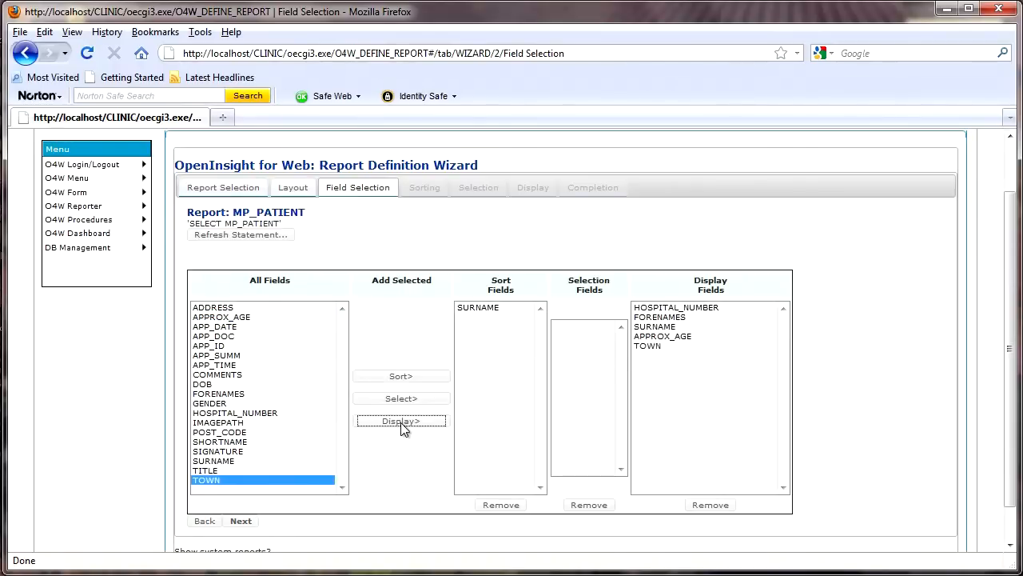
Step: Proceed through ascending sorting to the display settings, then label HOSPITAL_NUMBER as "Patient No." and APPROX_AGE as "Age"
left_click(242, 522)
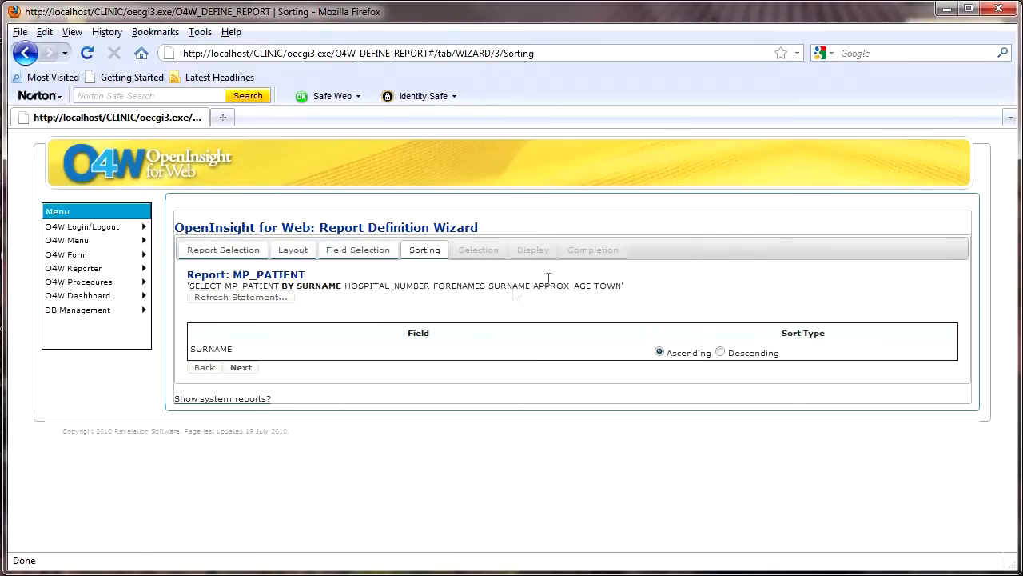
left_click(241, 368)
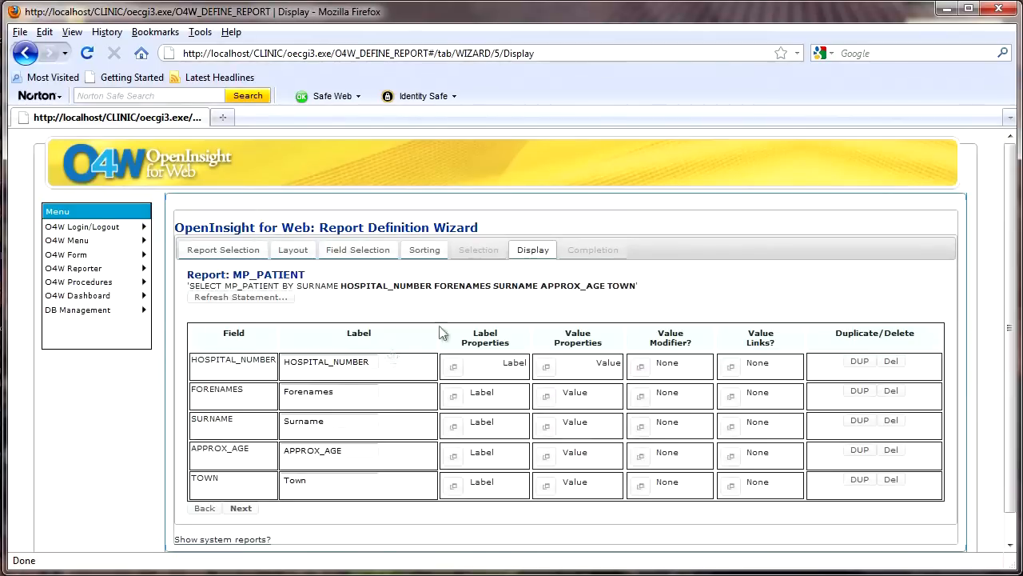
left_click_drag(372, 361, 269, 365)
type("Patient No.")
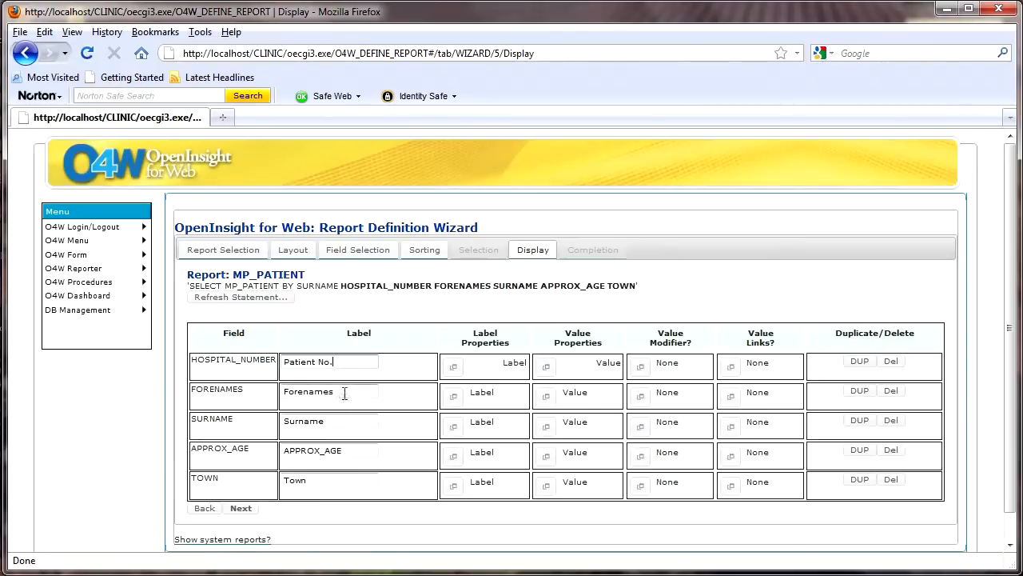
left_click_drag(337, 454, 278, 462)
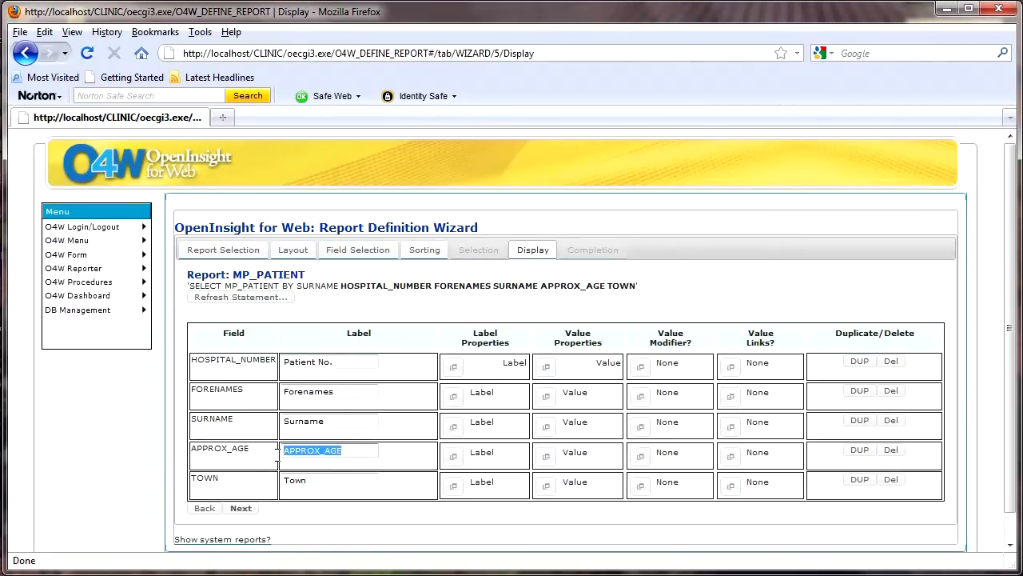
type("Age")
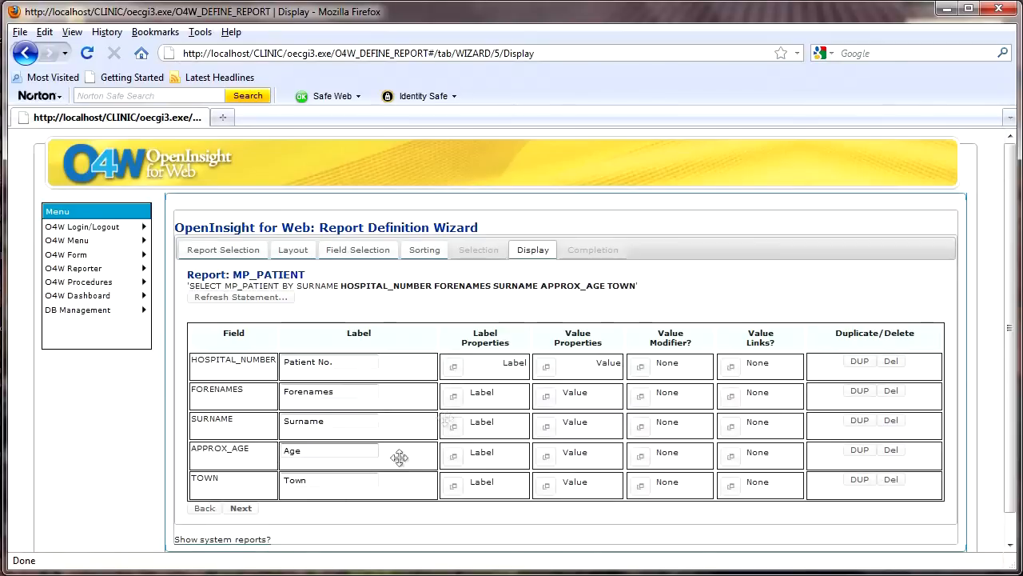
Step: Set the alignment of both the label and the values of HOSPITAL_NUMBER to Left
left_click(454, 369)
left_click(423, 414)
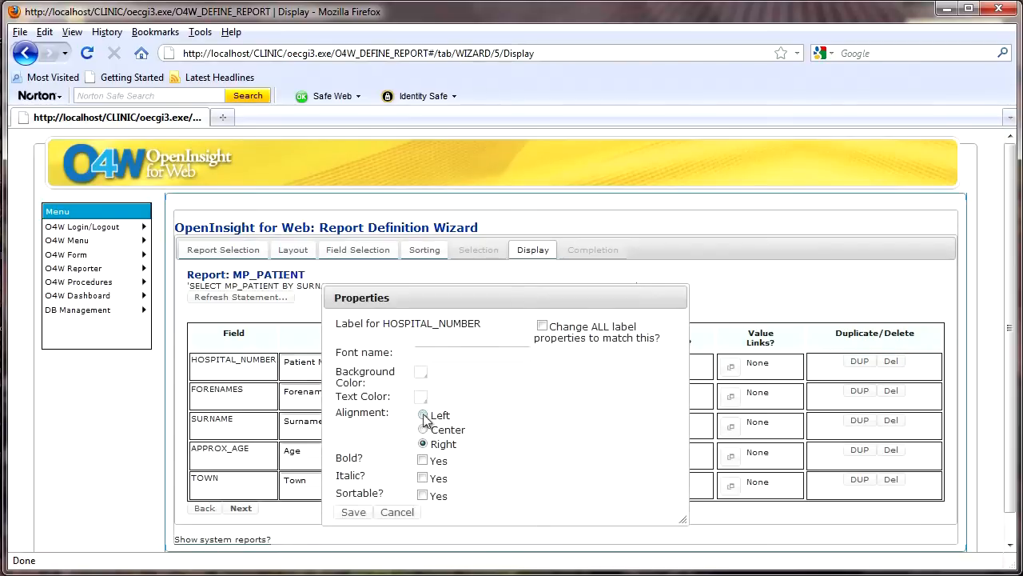
left_click(354, 513)
left_click(543, 370)
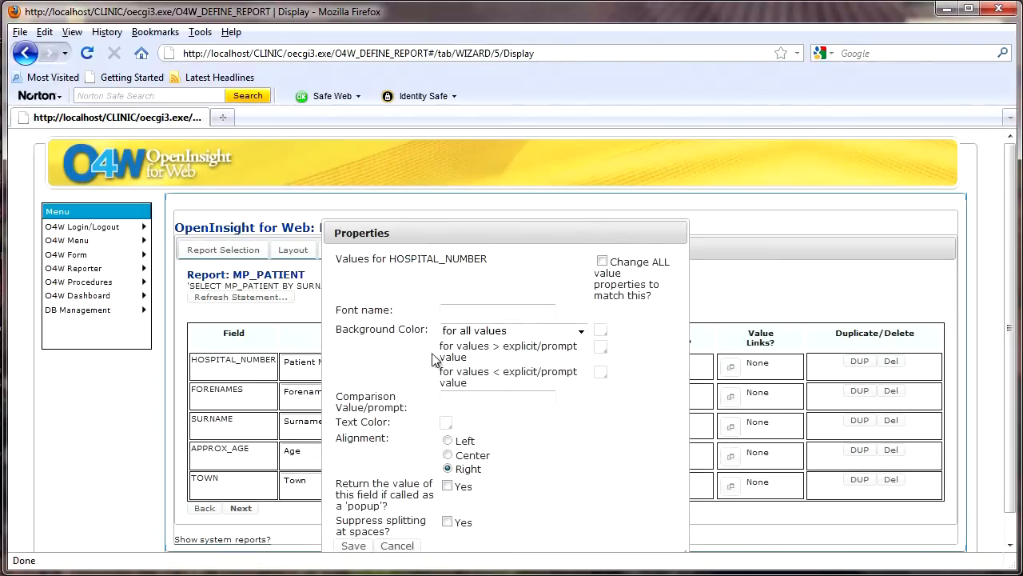
left_click(447, 439)
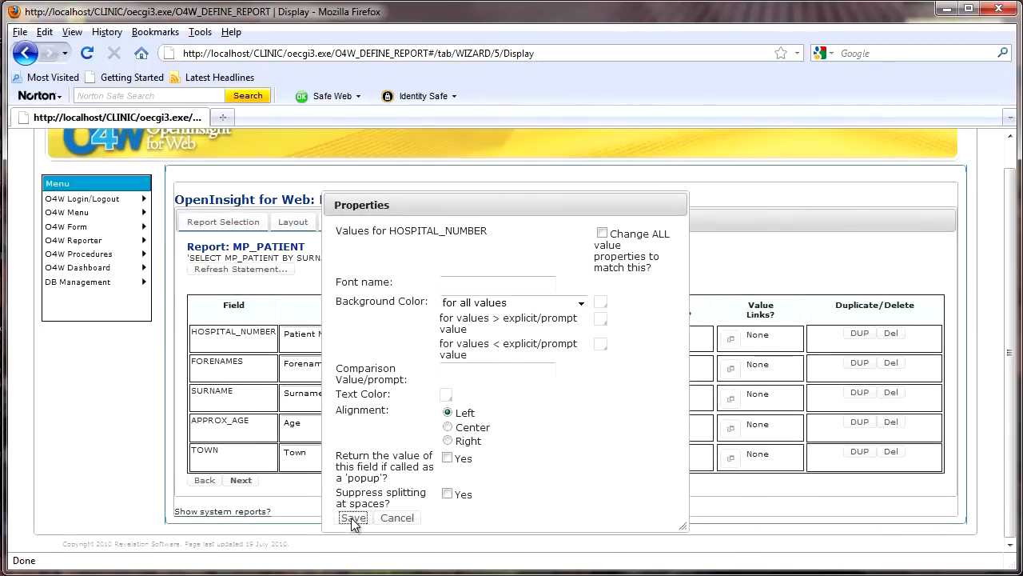
left_click(353, 518)
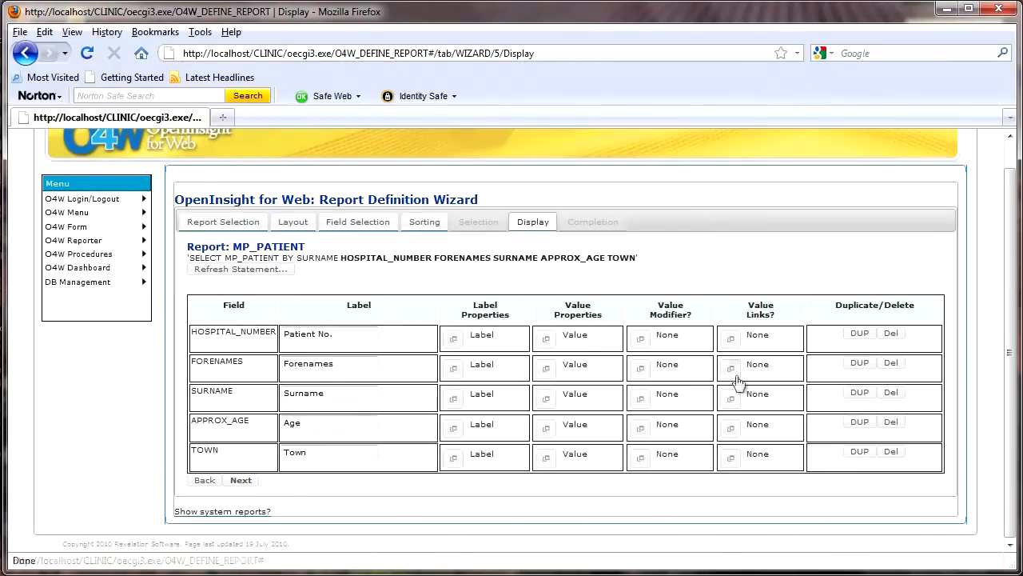
Step: Link the HOSPITAL_NUMBER values to the MP_PATIENT form using the O4W Form (Key) link type
left_click(732, 342)
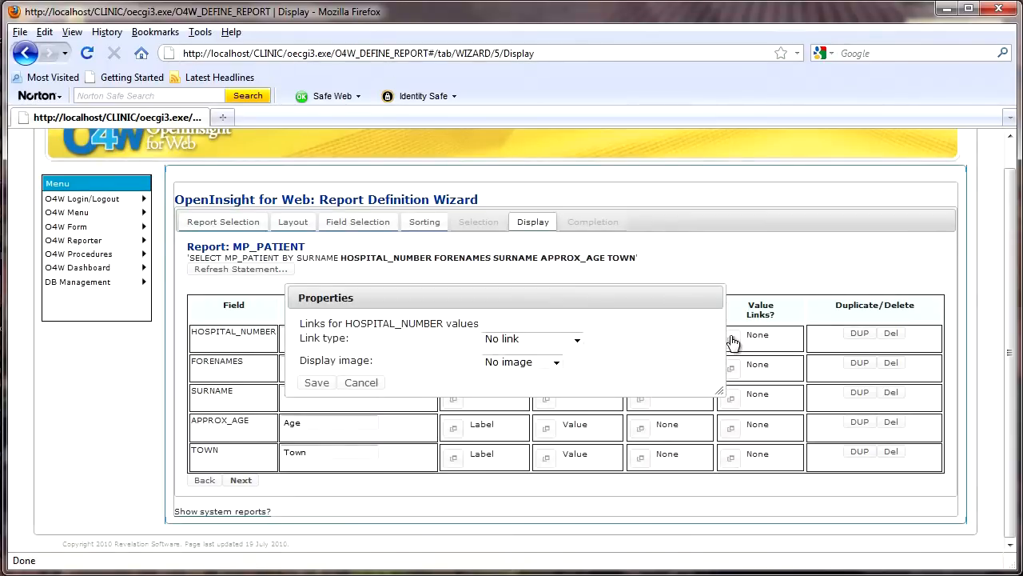
left_click(578, 340)
left_click(557, 364)
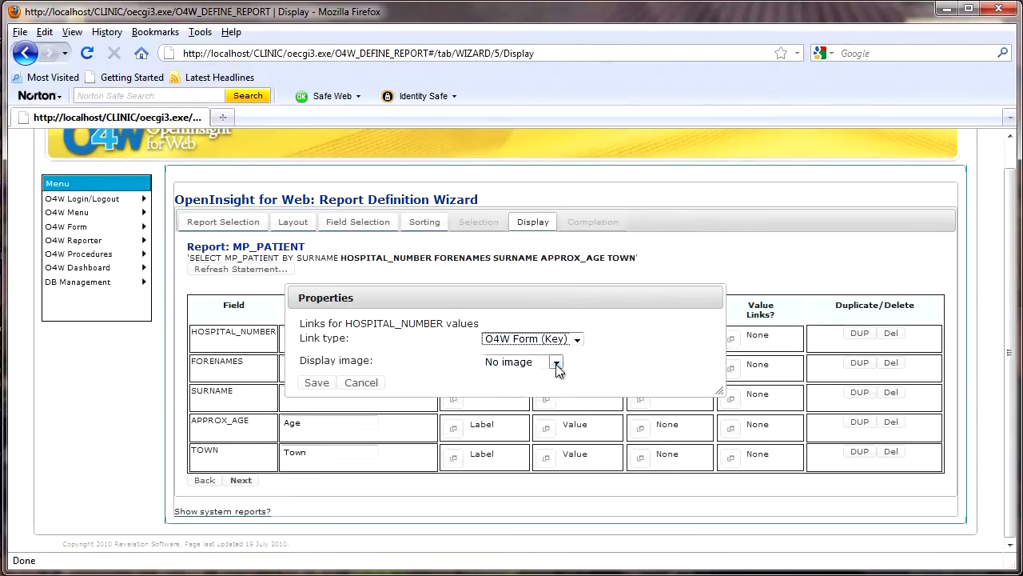
left_click(577, 358)
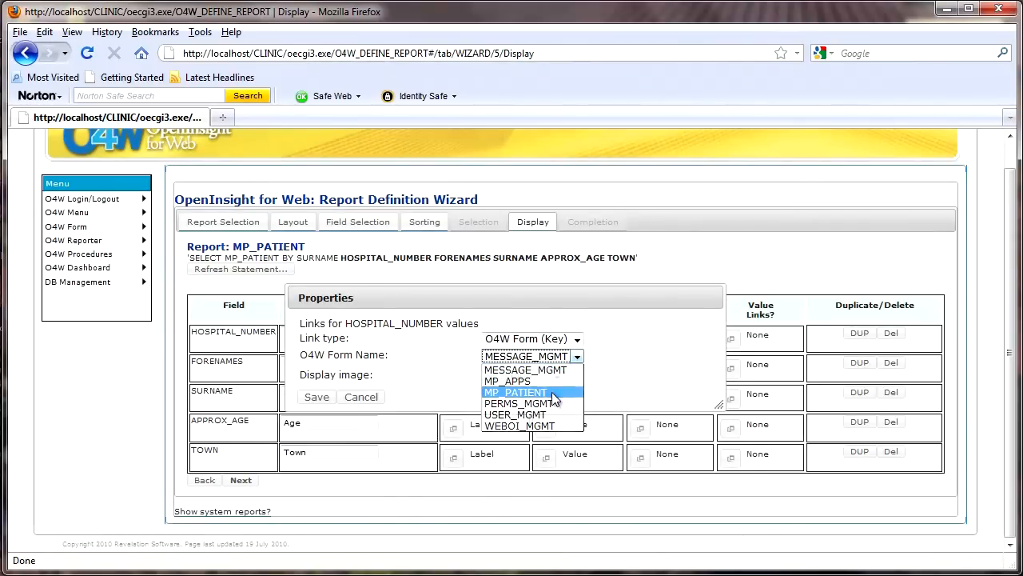
left_click(553, 393)
left_click(314, 399)
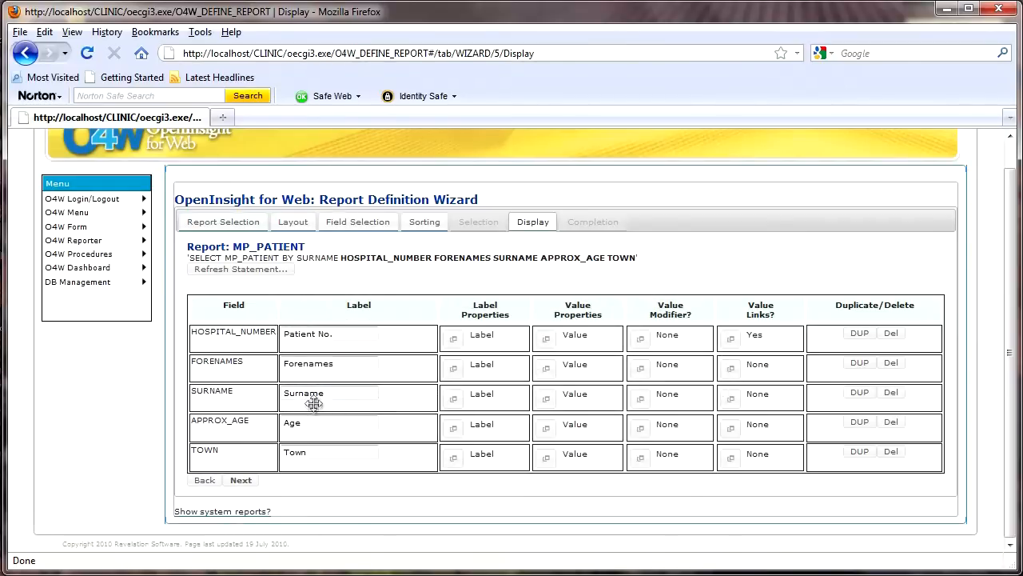
Step: Complete and save the MP_PATIENT report definition, and run the report to display its resulting table
left_click(240, 481)
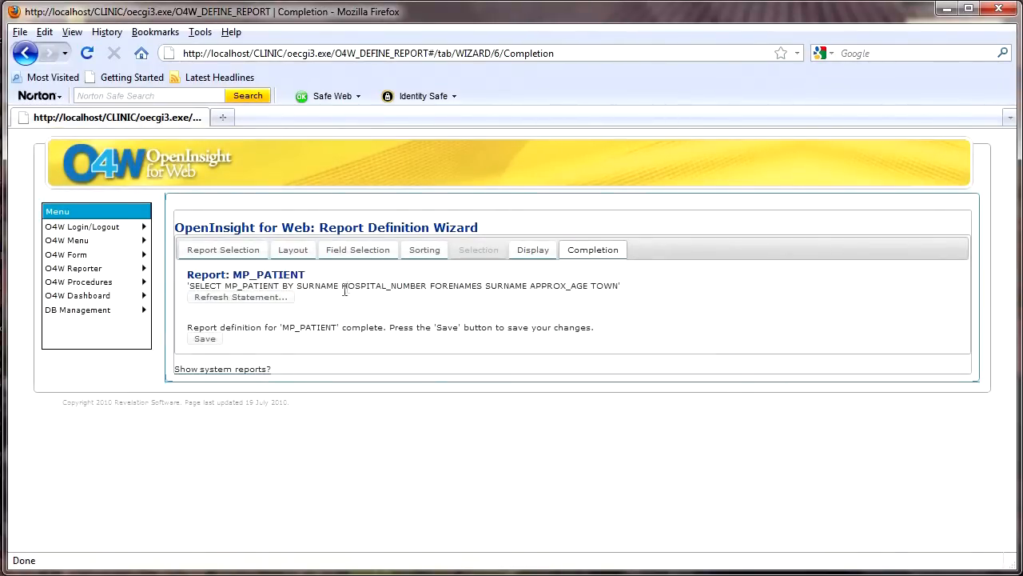
left_click(206, 340)
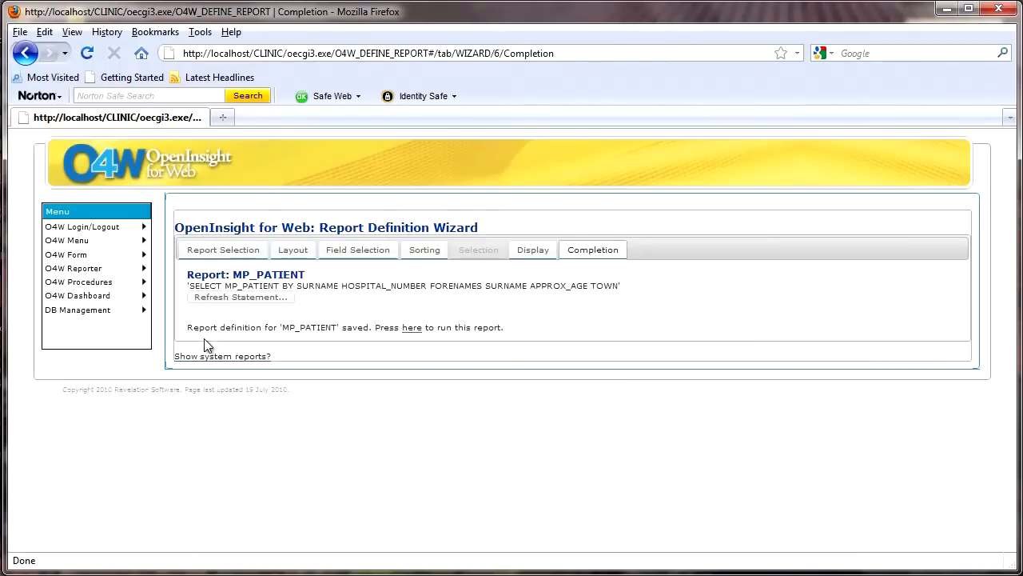
left_click(412, 329)
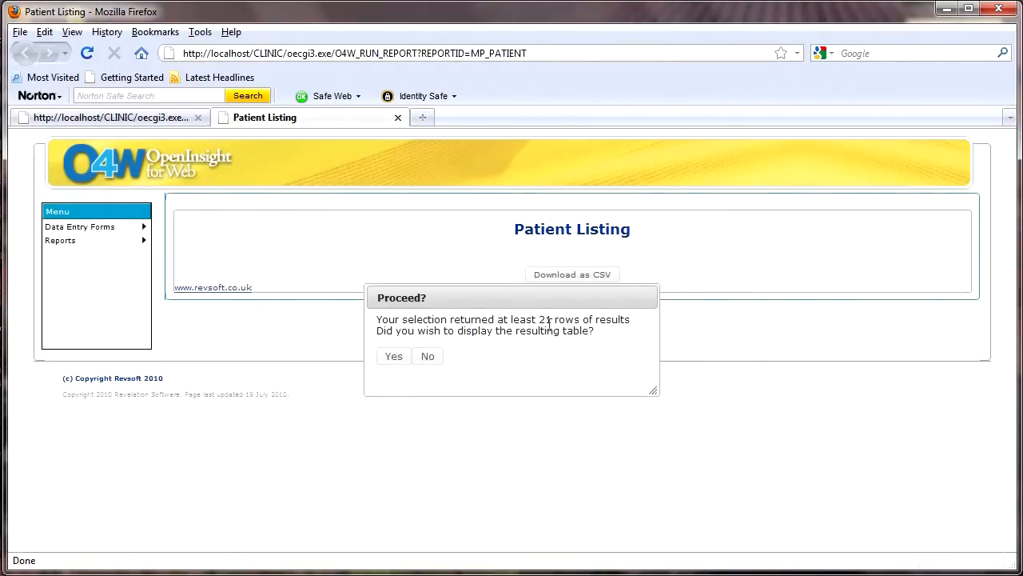
left_click(394, 356)
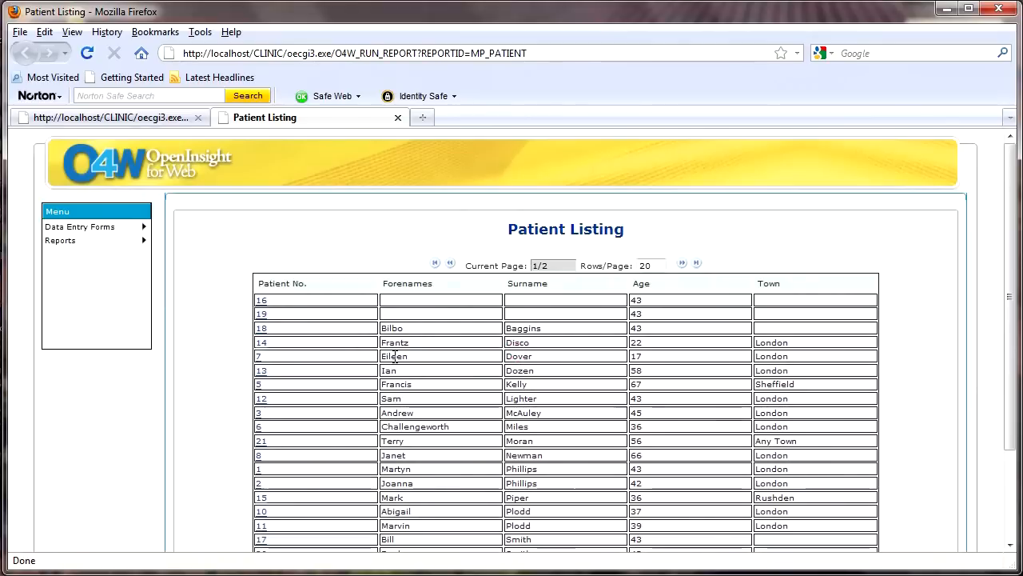
Step: Review the Patient Listing's first page, look at its second page and return to the first
scroll(472, 373, "down", 2)
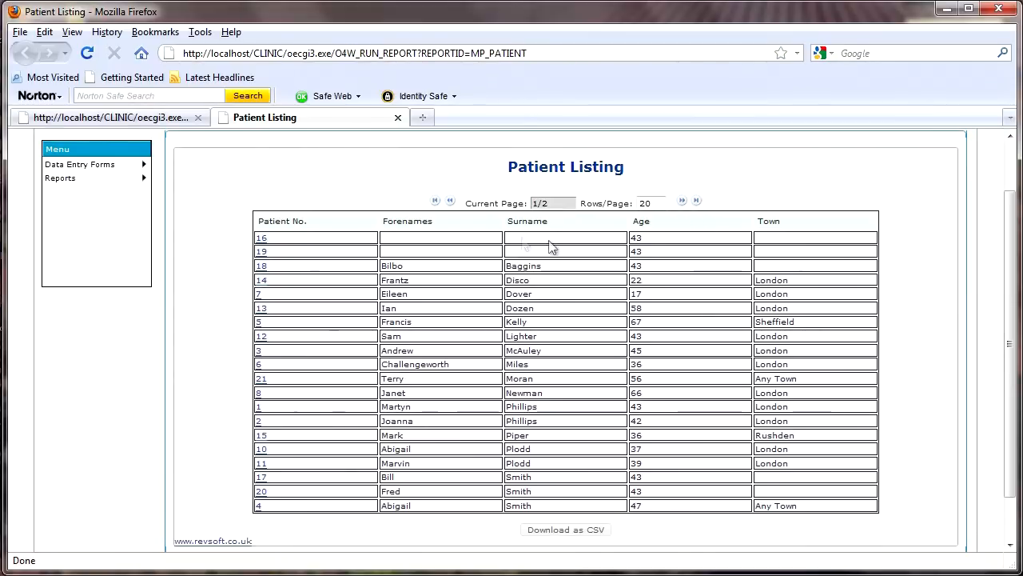
left_click(682, 200)
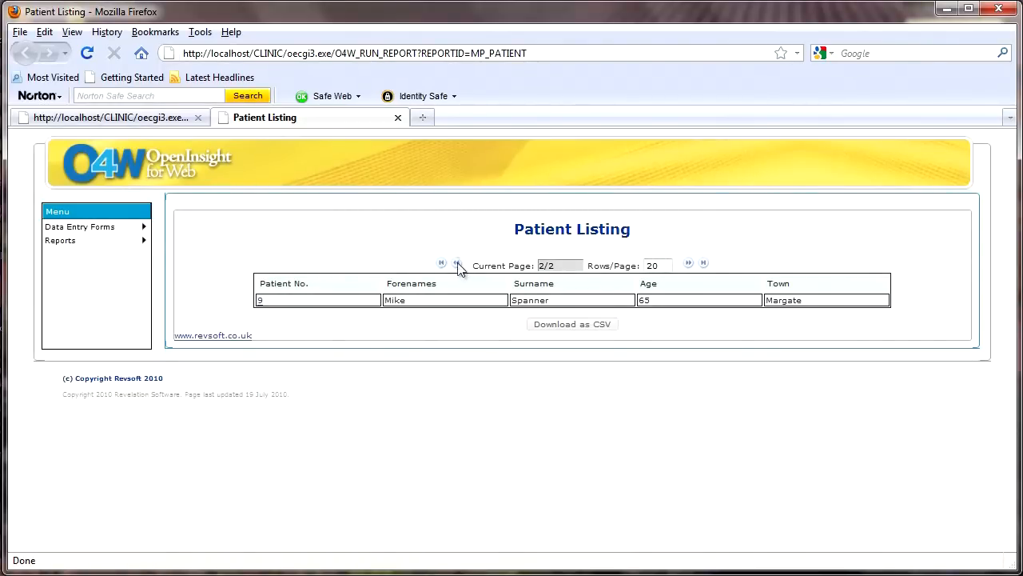
left_click(457, 265)
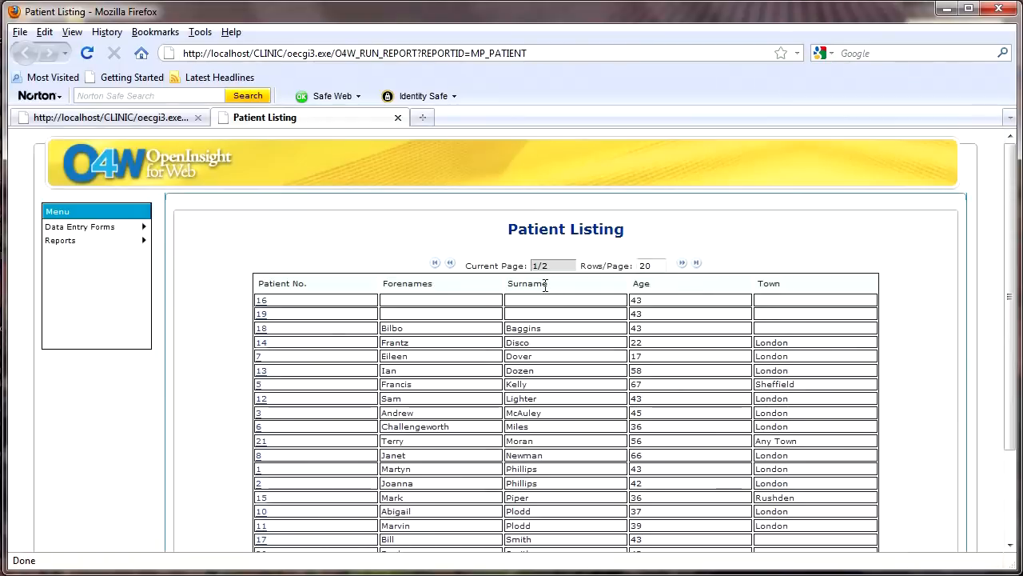
Step: Check the patient number link by opening the record of the 56-year-old Any Town patient, and close the record and the listing
left_click(261, 442)
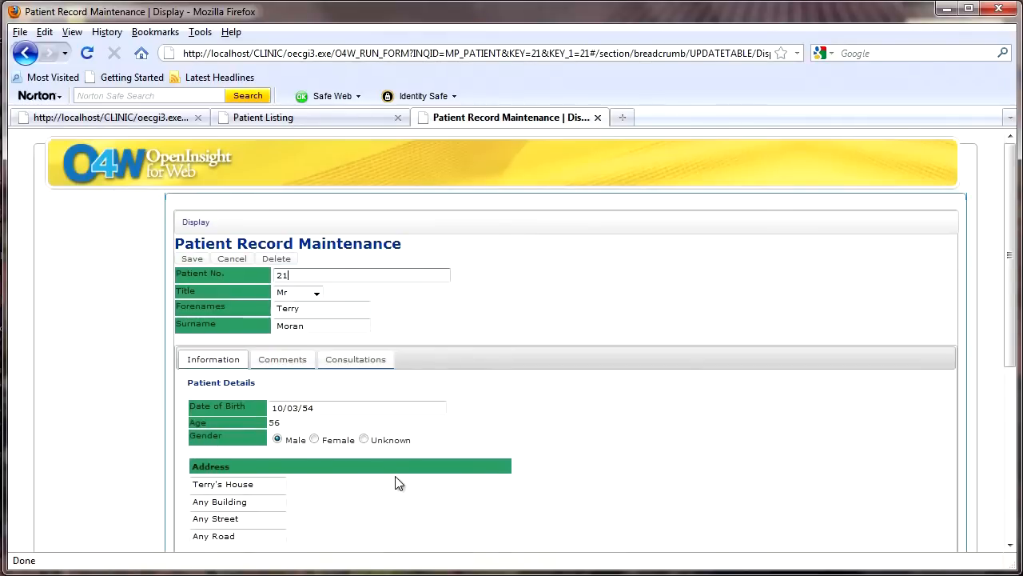
left_click(598, 117)
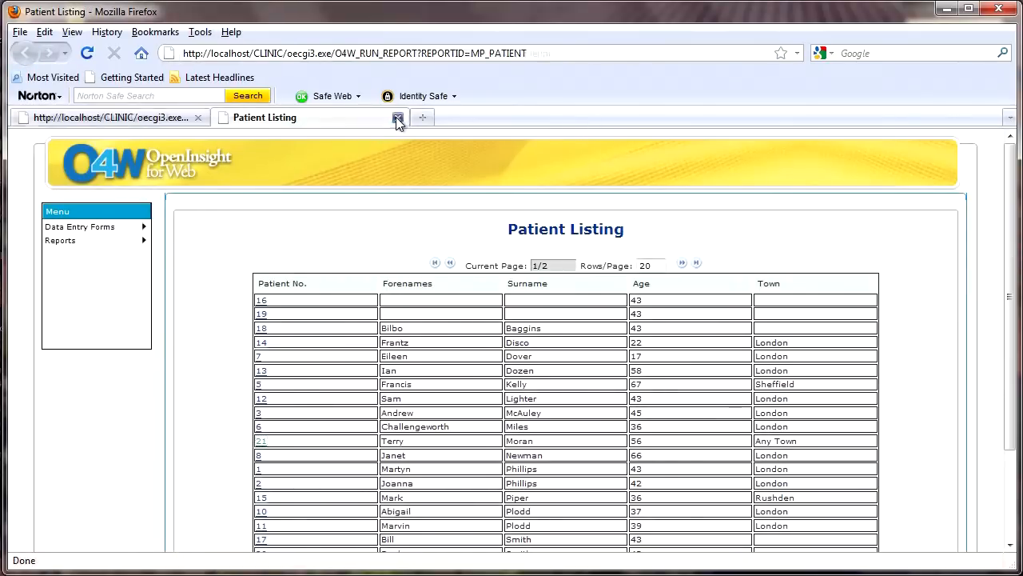
left_click(398, 118)
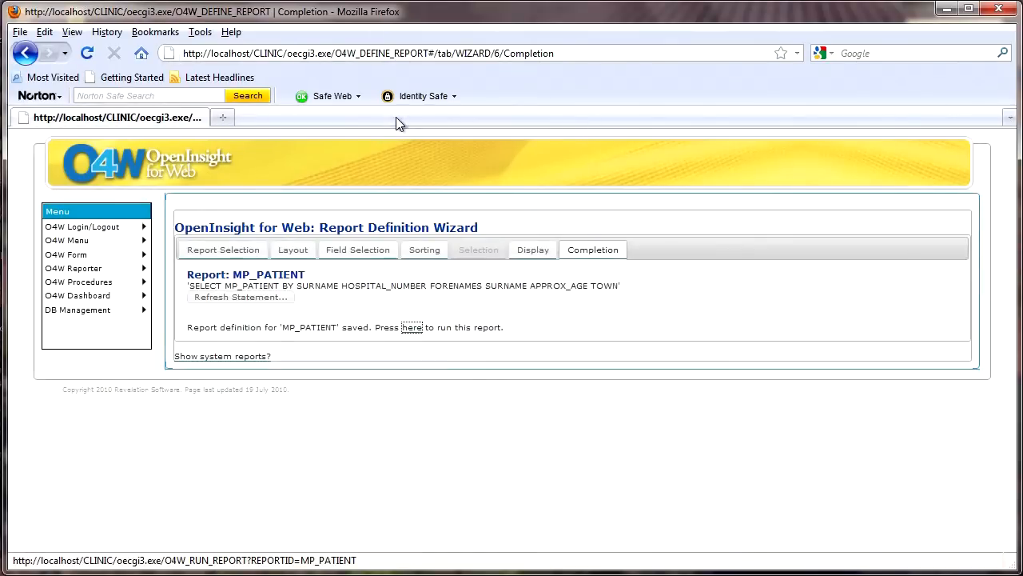
Step: Start a new report definition in O4W Reporter and name it MP_APPDIARY
left_click(86, 273)
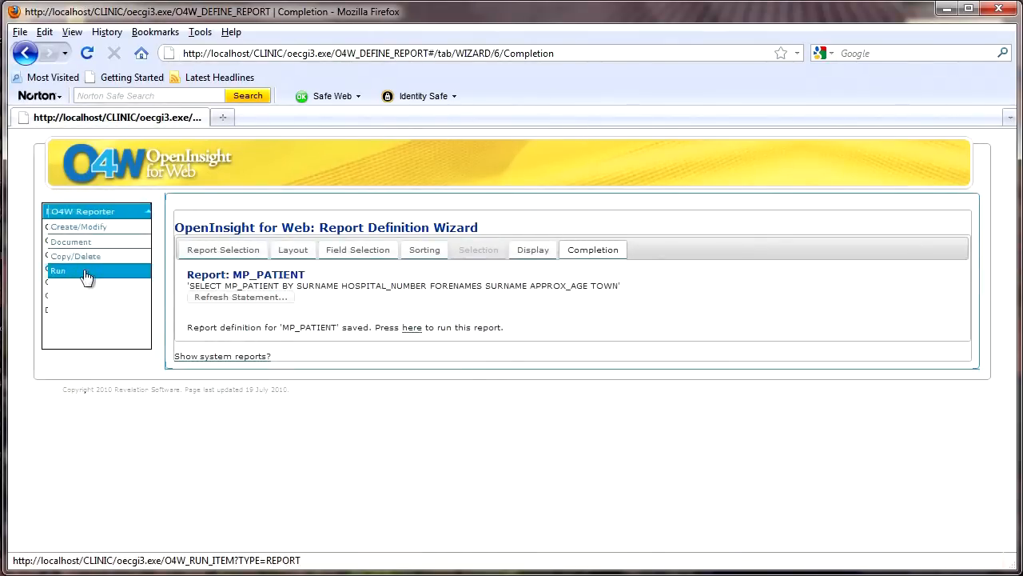
left_click(88, 228)
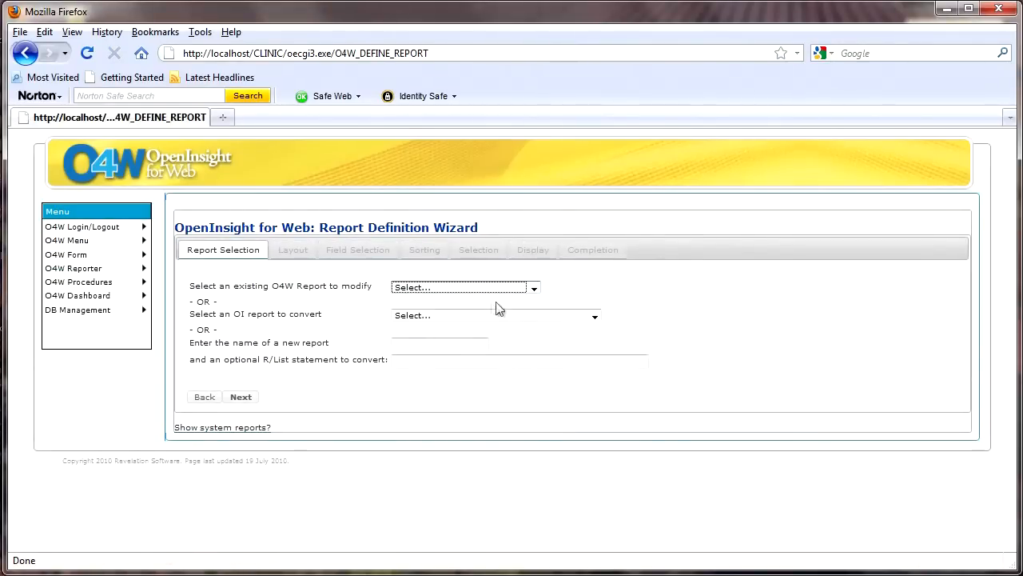
left_click(415, 345)
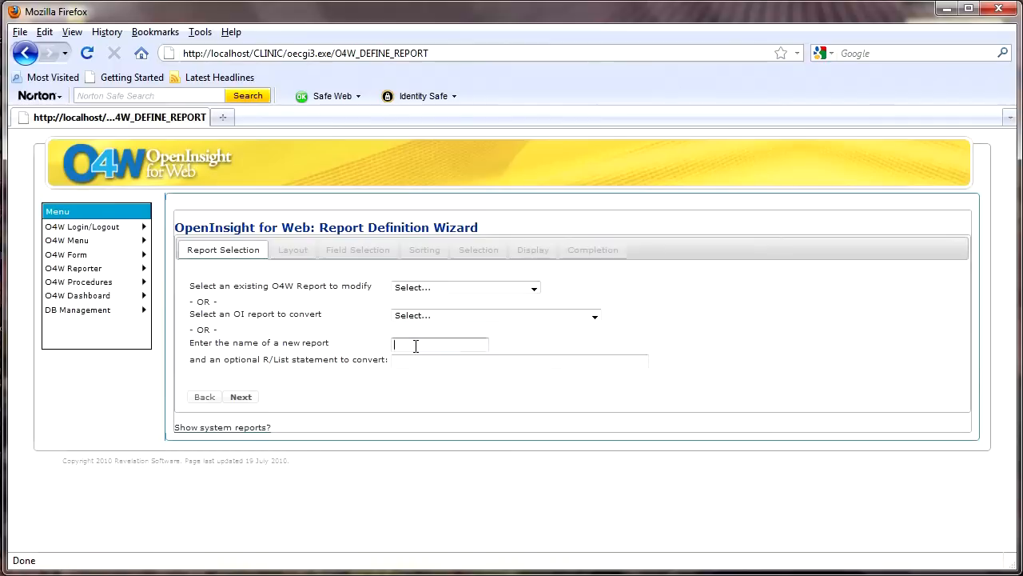
type("MP_")
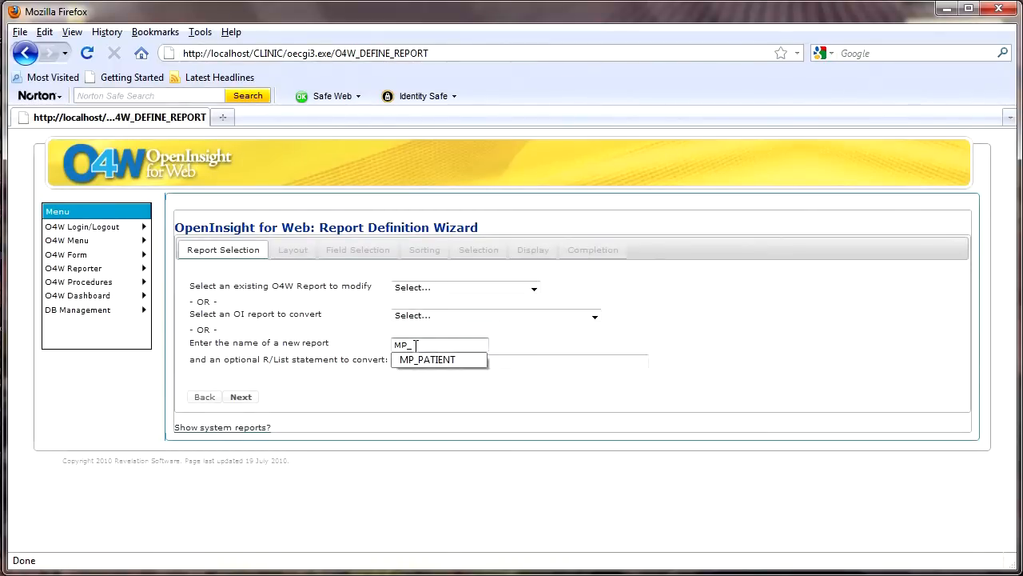
type("APPDIARY")
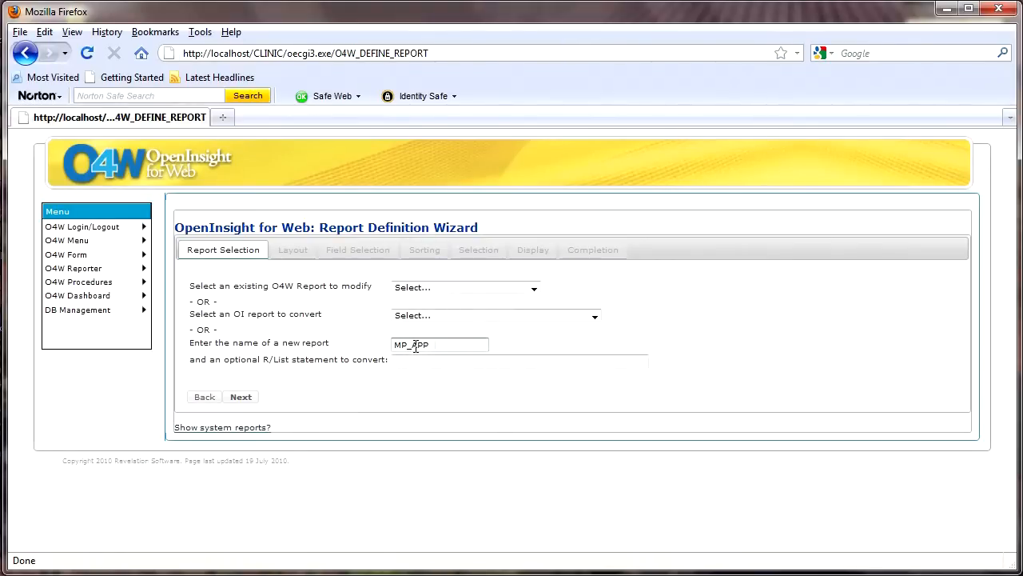
Step: Proceed to the layout, describe the report as "Appointment Diary" and base it on the MP_APPS table
left_click(242, 397)
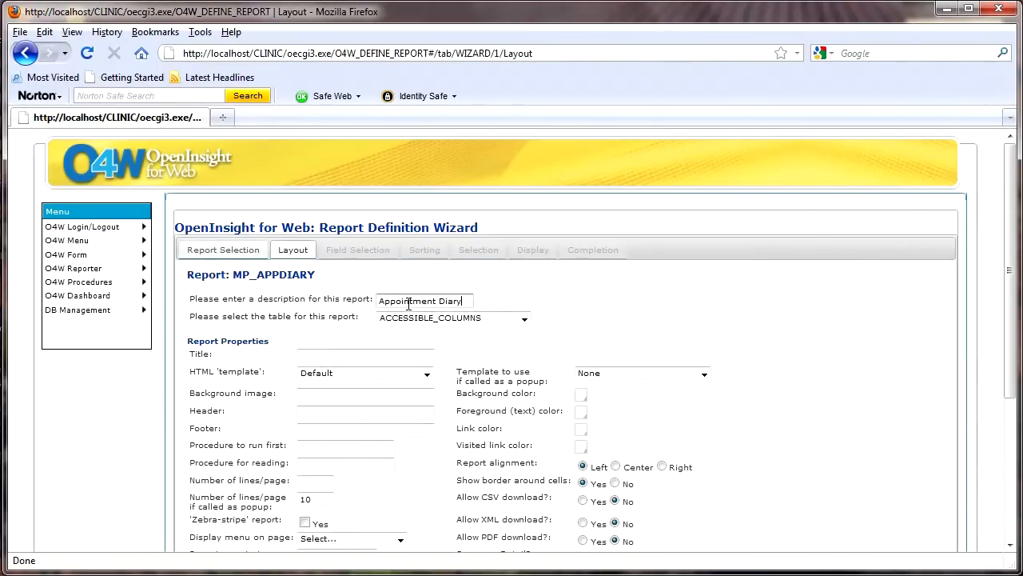
left_click(526, 319)
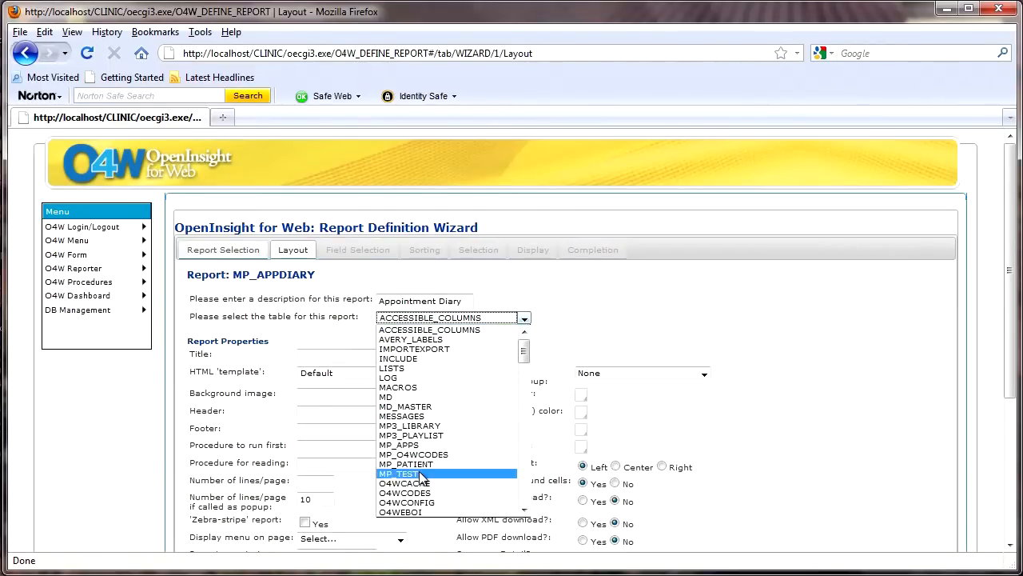
left_click(417, 445)
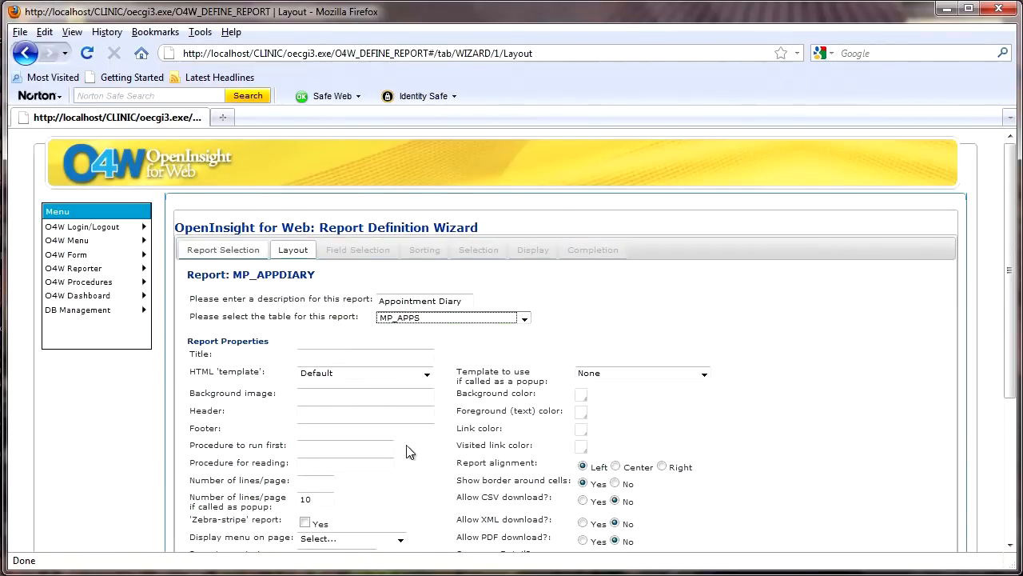
Step: Copy the description "Appointment Diary" into the report's title and header
left_click(350, 357)
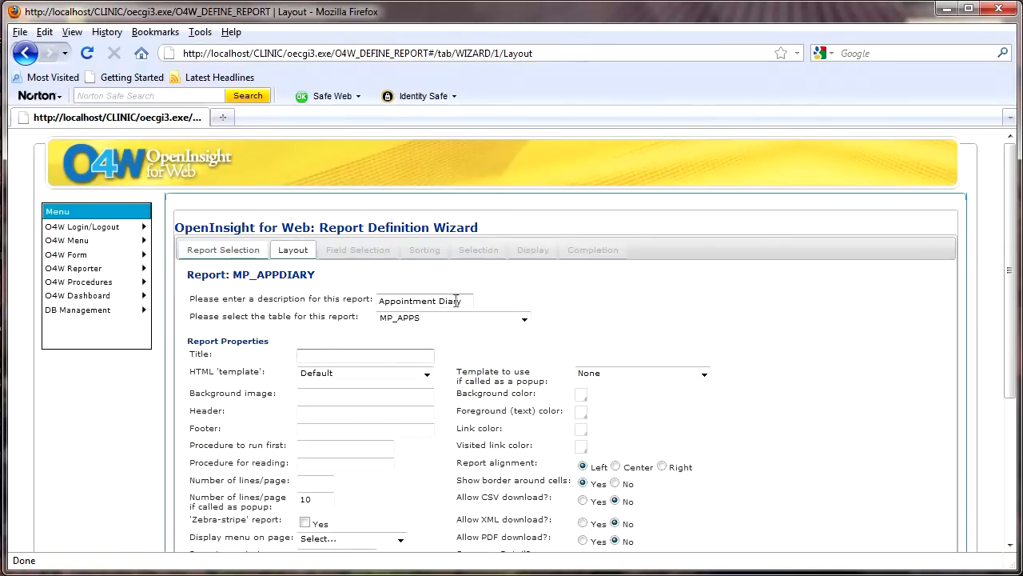
left_click_drag(460, 302, 379, 302)
key("ctrl+c")
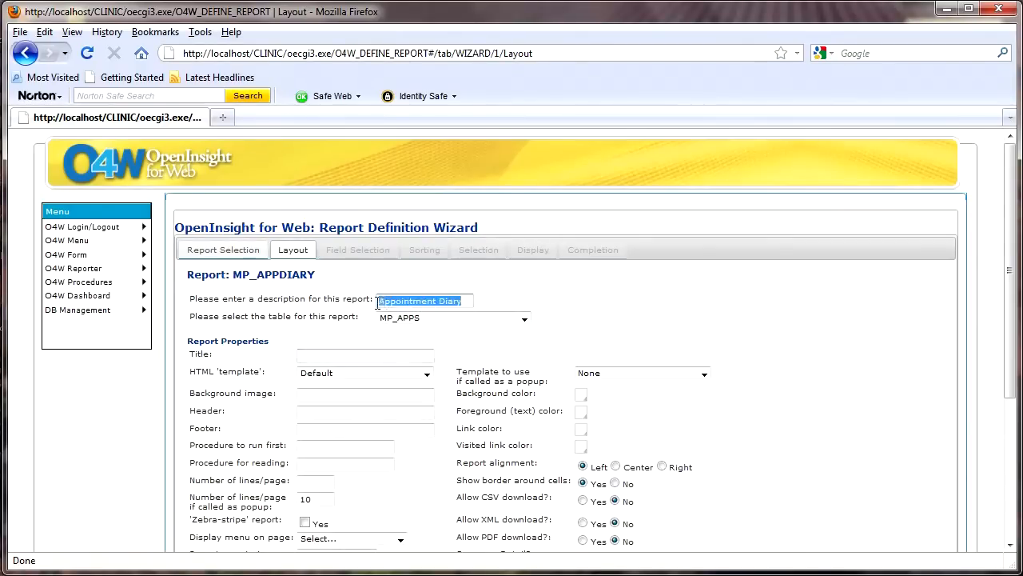
left_click(333, 355)
key("ctrl+v")
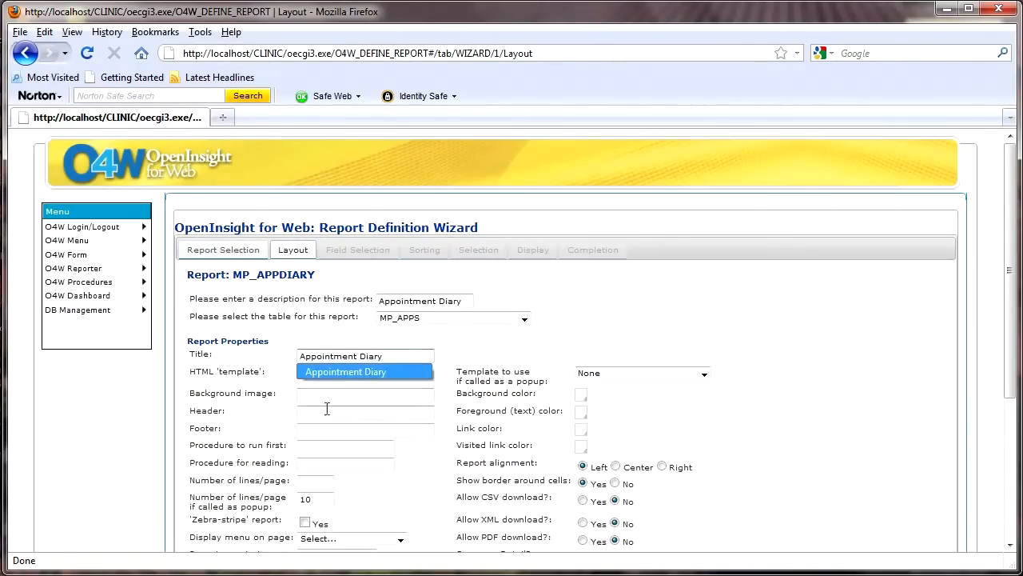
key("Escape")
left_click(325, 410)
key("ctrl+v")
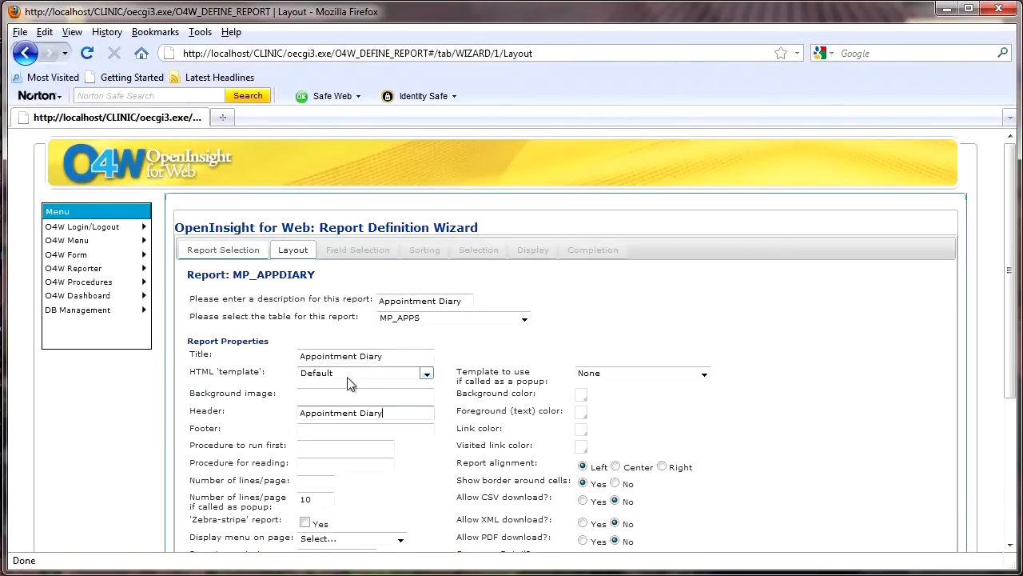
Step: Set the report footer to "(c) Copyright Revsoft 2010" and the number of lines per page to 20
left_click(313, 428)
type("(")
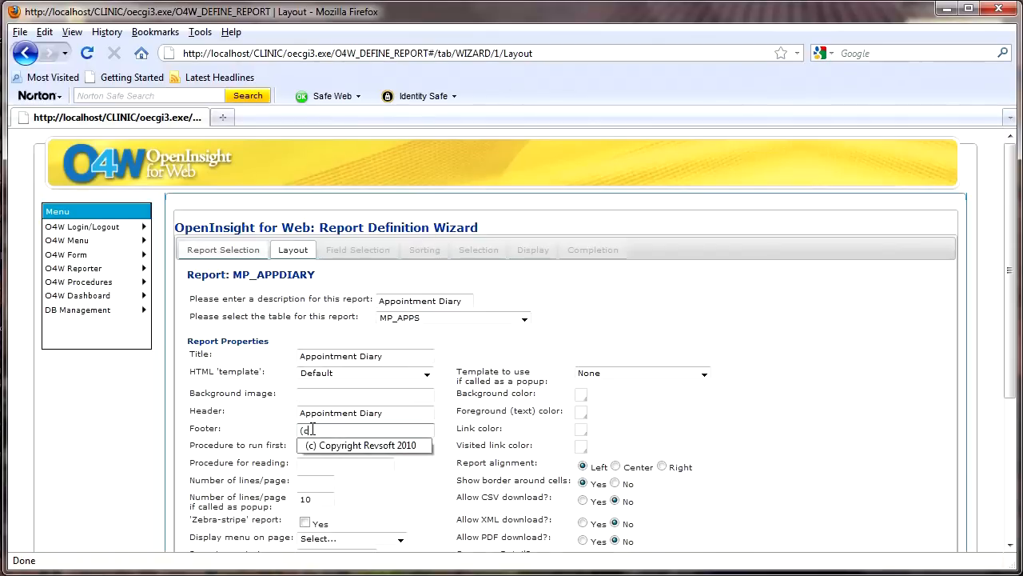
type("c")
left_click(317, 445)
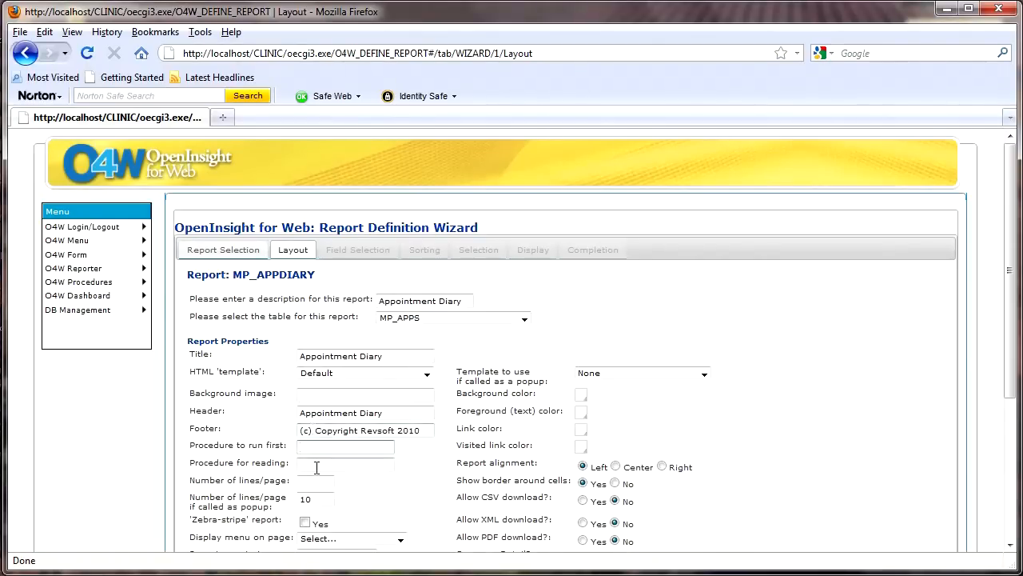
scroll(320, 461, "down", 1)
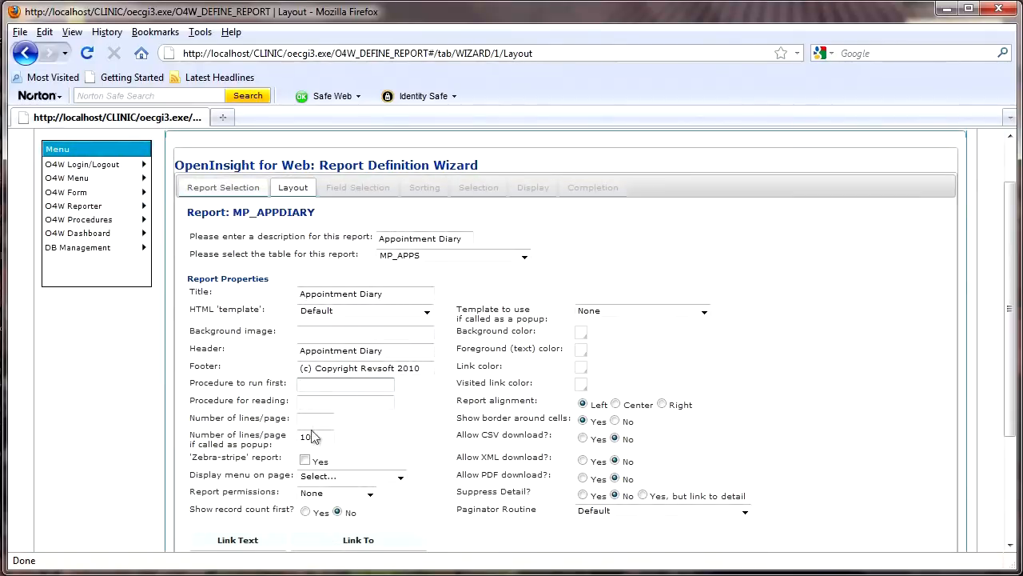
left_click(312, 420)
type("20")
key("Tab")
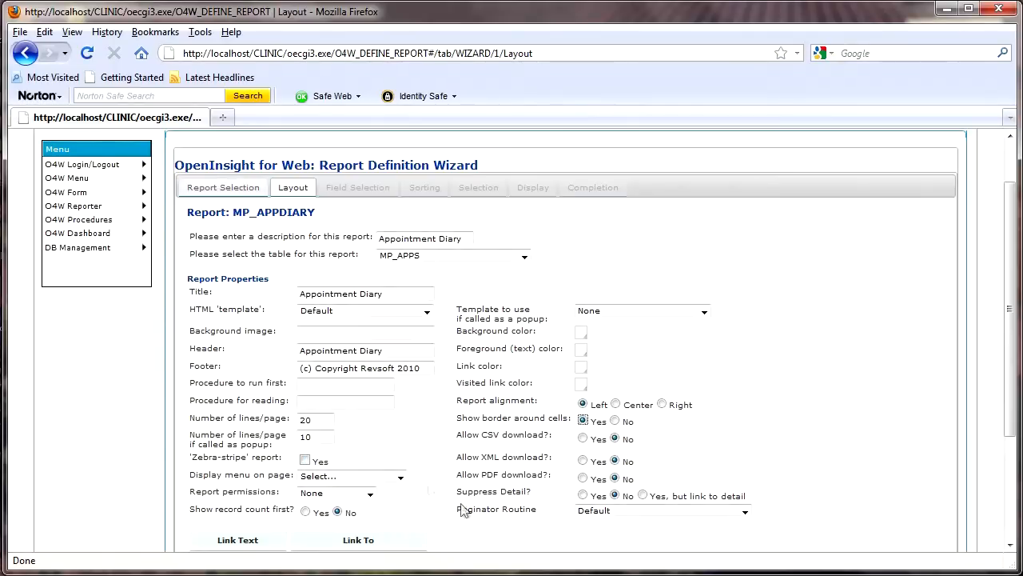
Step: Display the MP_MAINMENU menu on the report page and enable showing the record count first
left_click(401, 478)
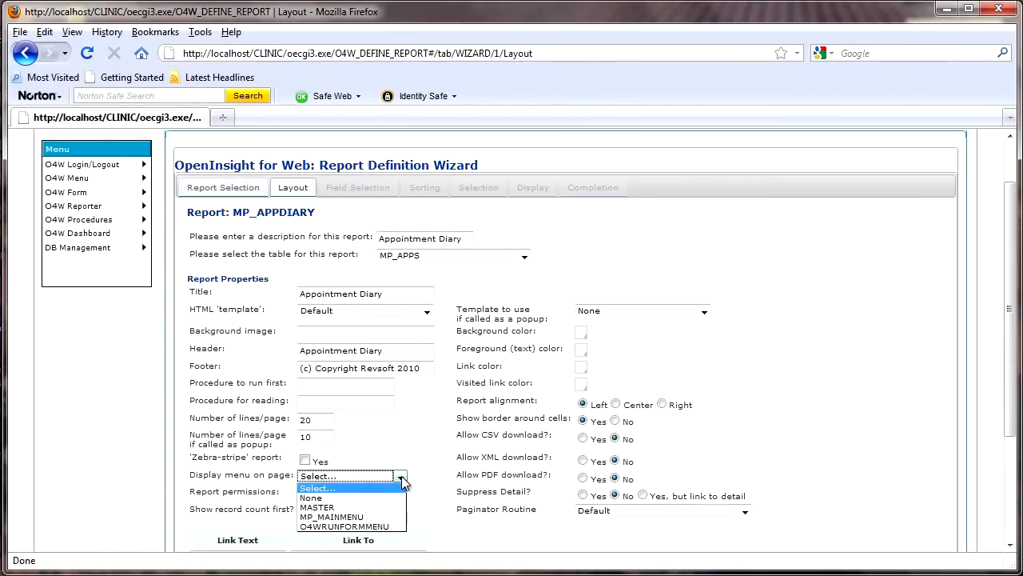
left_click(362, 517)
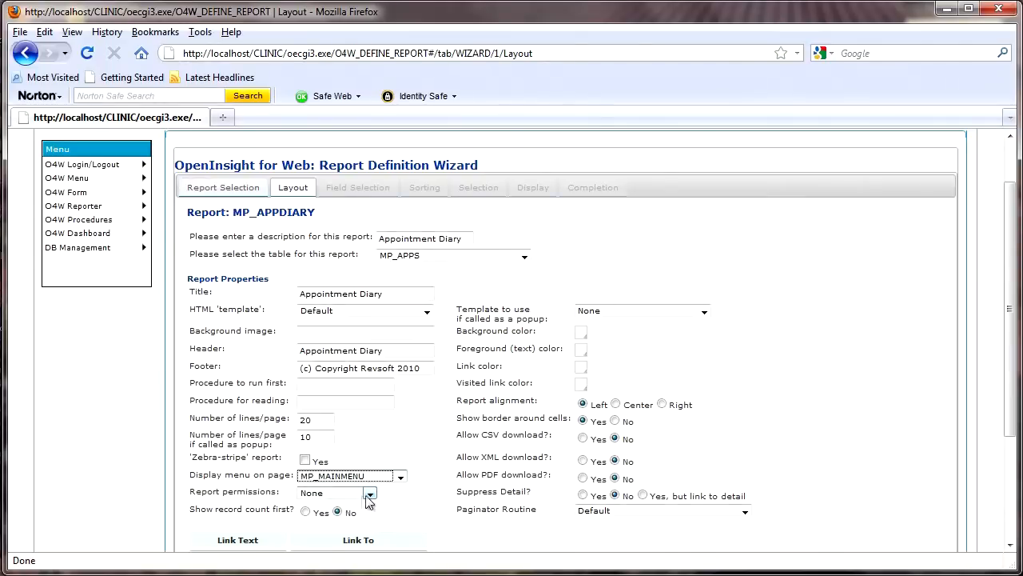
left_click(305, 511)
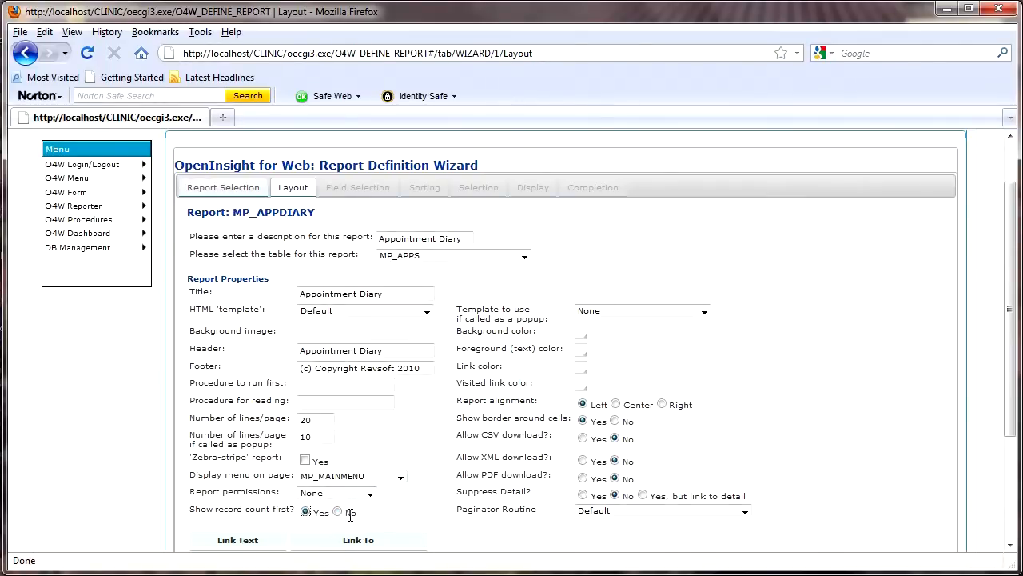
scroll(350, 514, "down", 1)
left_click(258, 494)
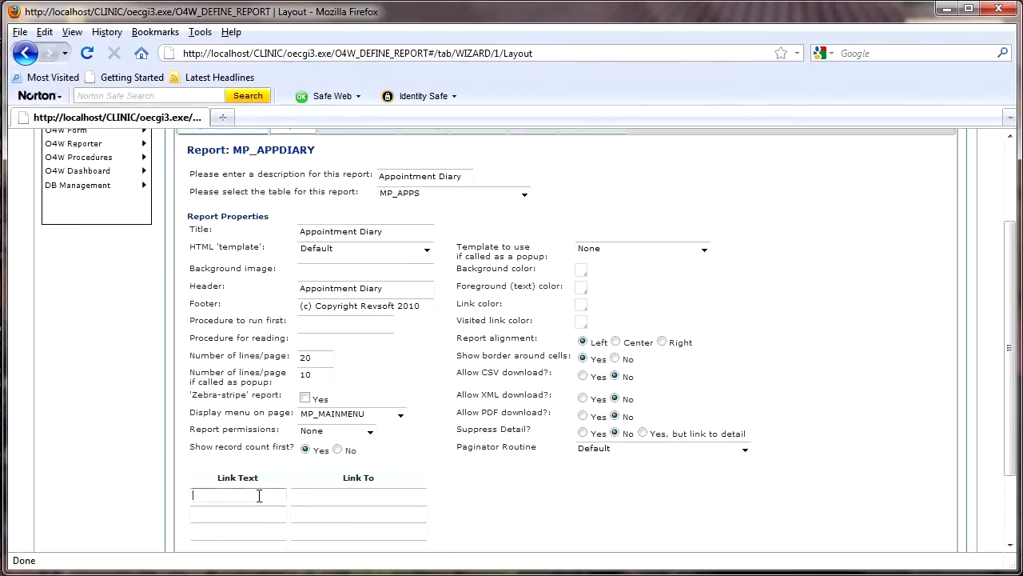
type("w")
key("Down")
key("Tab")
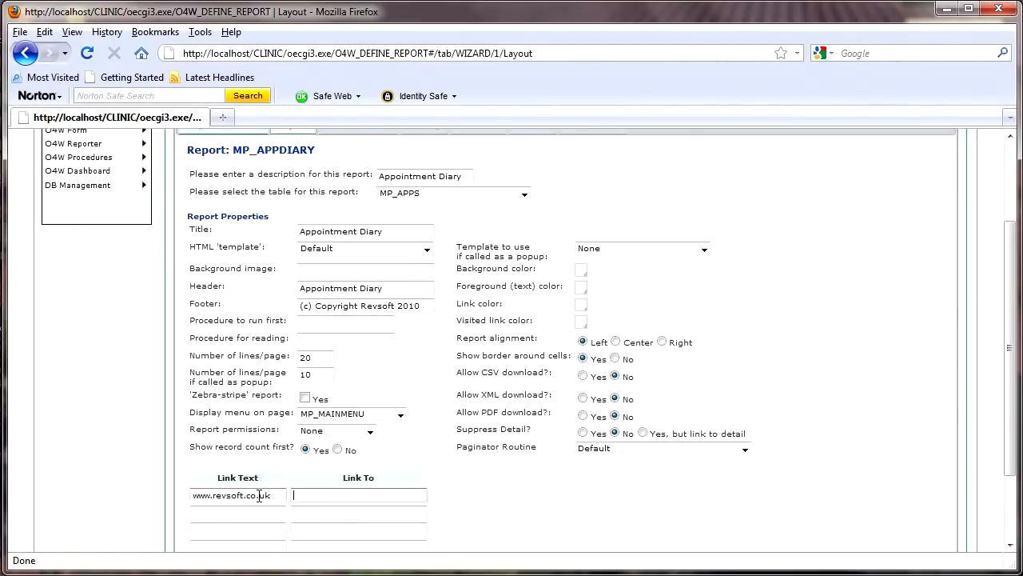
type("h")
key("Down")
key("Tab")
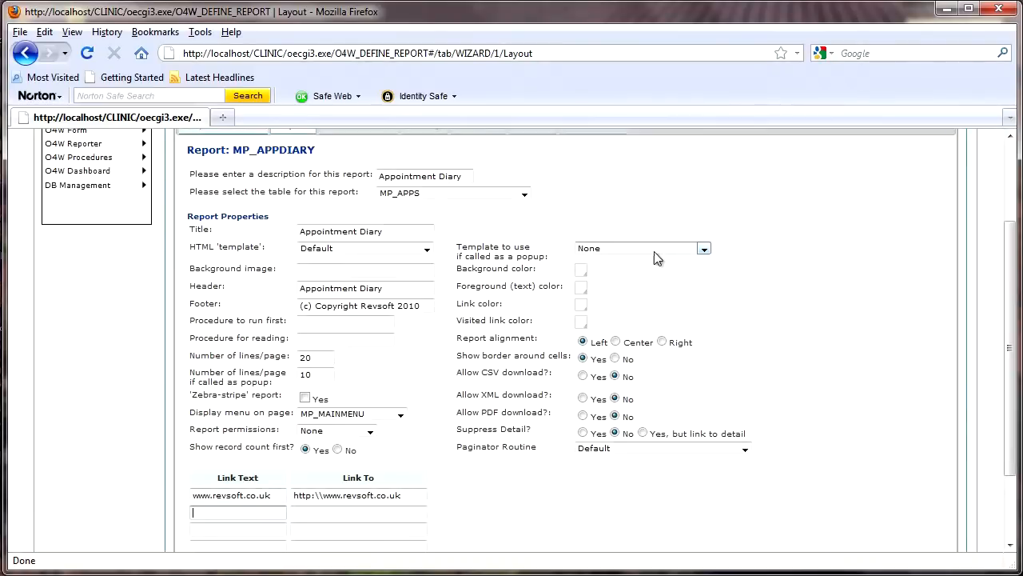
Step: Set the link color to dark blue and the visited link color to #993366
left_click(581, 305)
left_click(636, 321)
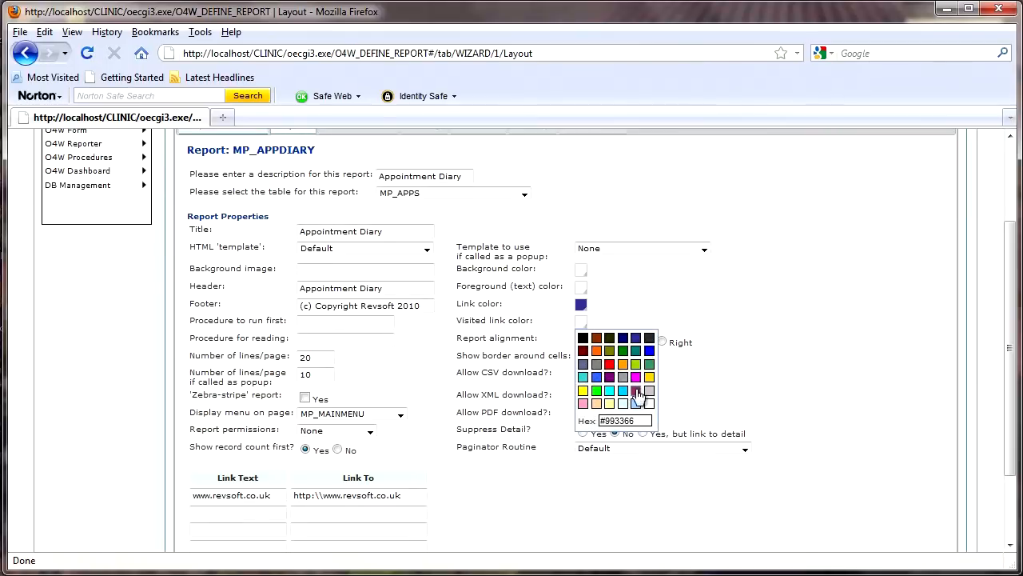
left_click(639, 397)
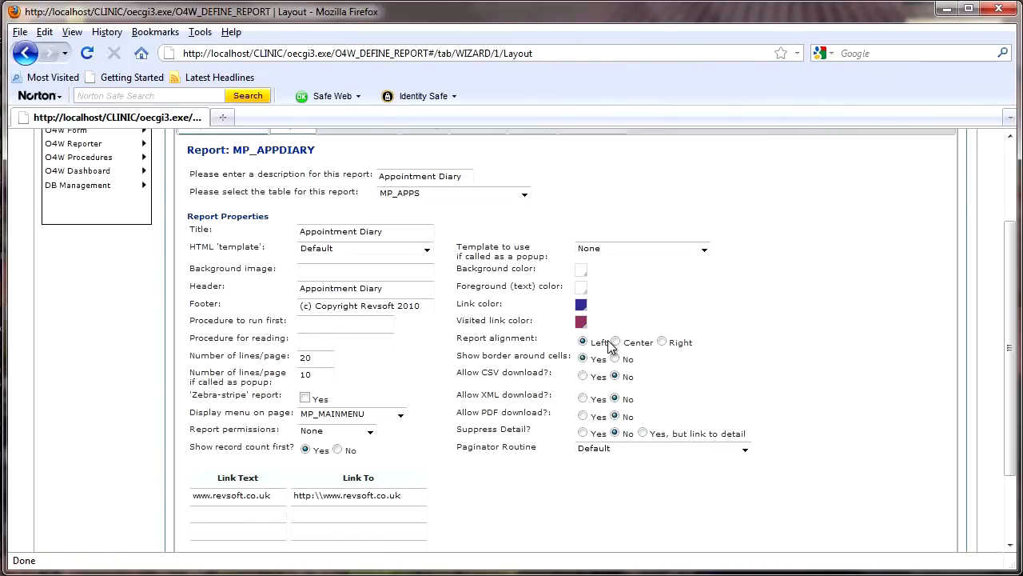
Step: Center the report and allow CSV download, and proceed to field selection
left_click(615, 341)
left_click(583, 376)
left_click(745, 451)
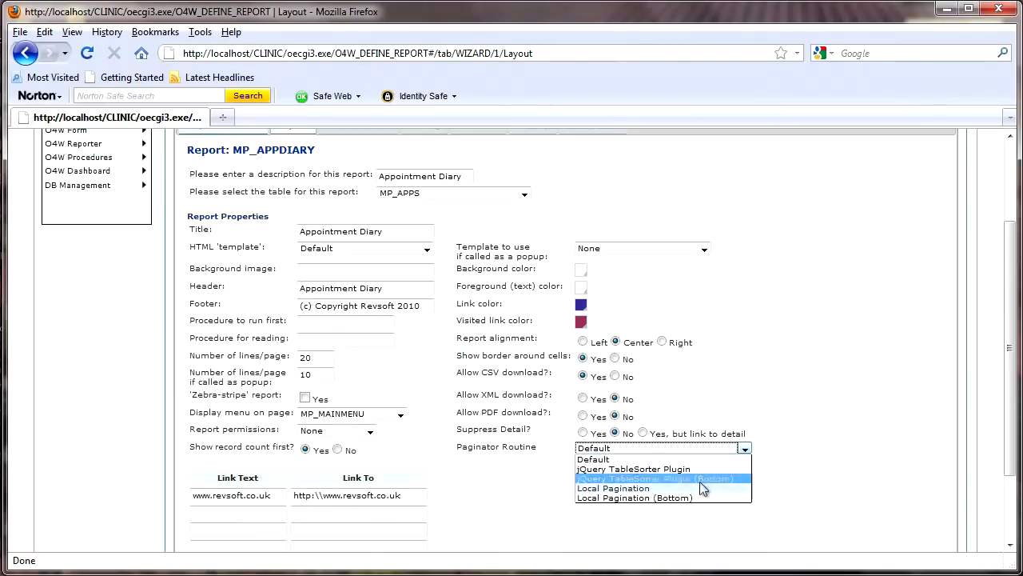
left_click(811, 467)
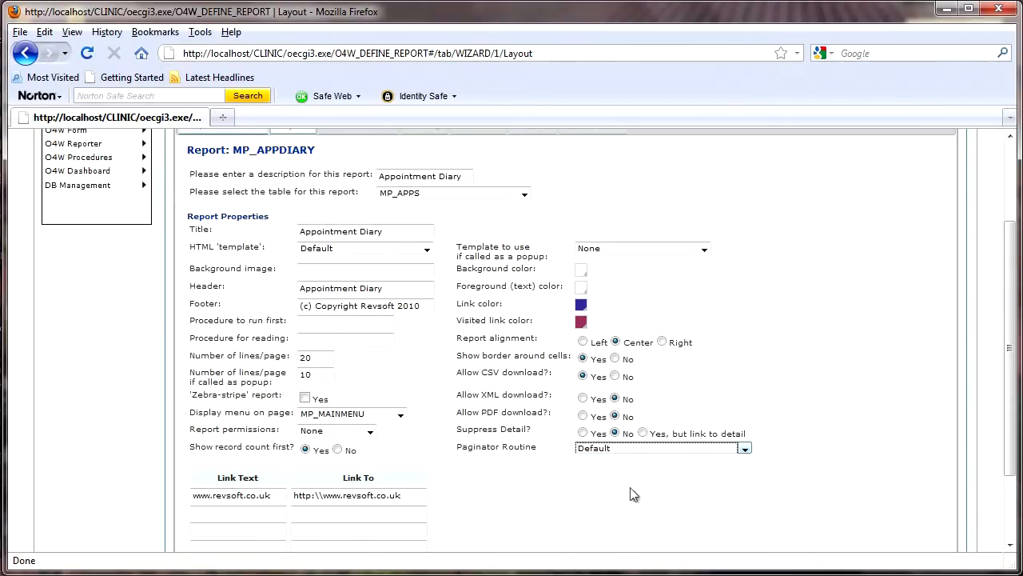
scroll(630, 489, "down", 2)
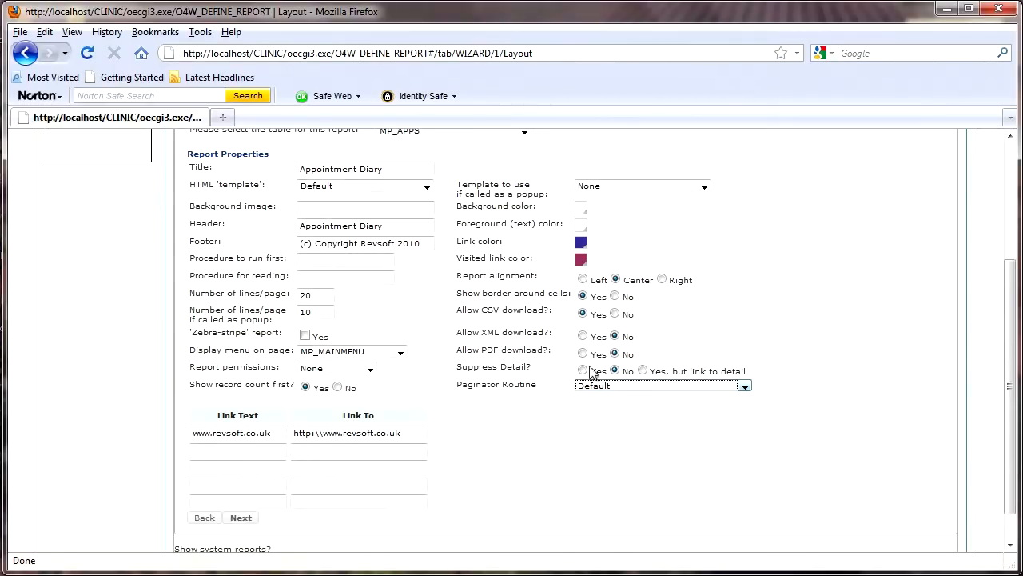
left_click(242, 518)
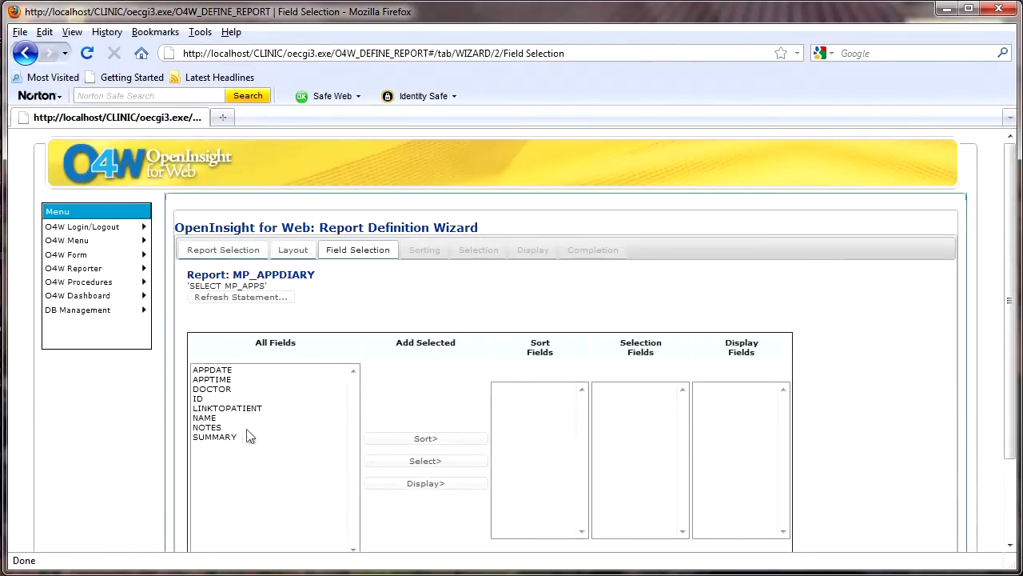
Step: Add DOCTOR and APPTIME as sort fields, in that order, and APPDATE as a selection field
left_click(230, 389)
left_click(440, 440)
left_click(228, 379)
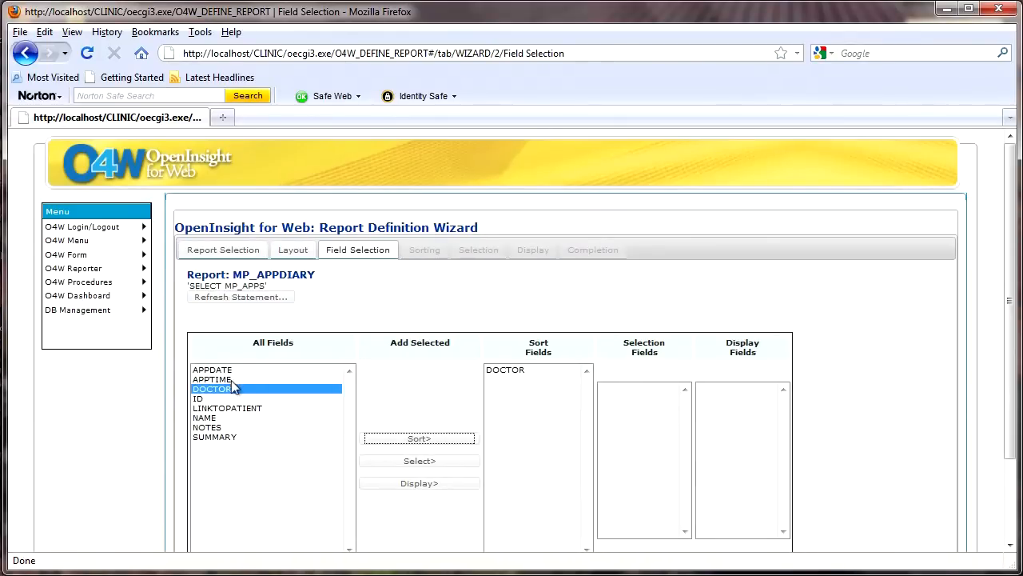
left_click(429, 440)
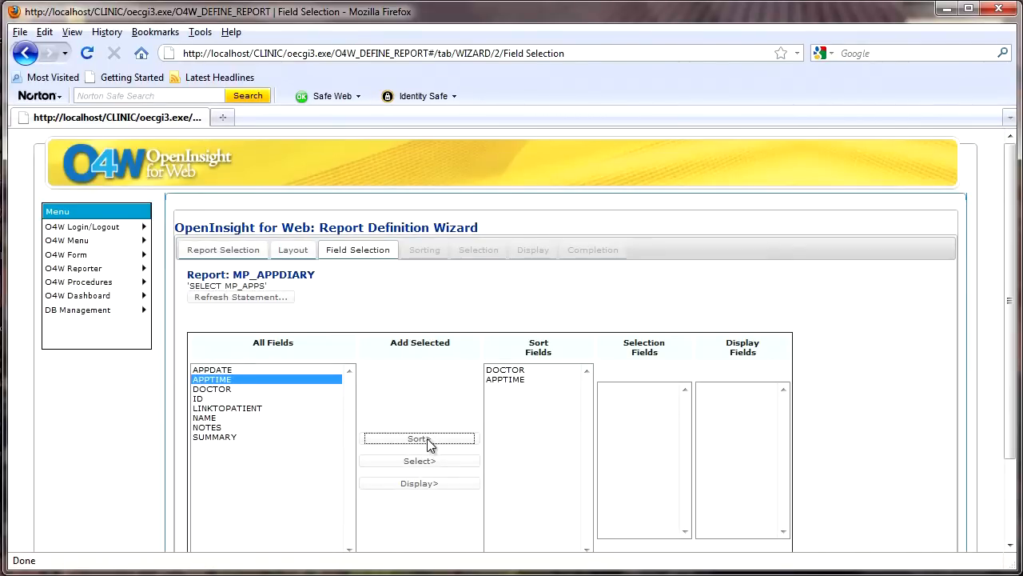
left_click(234, 370)
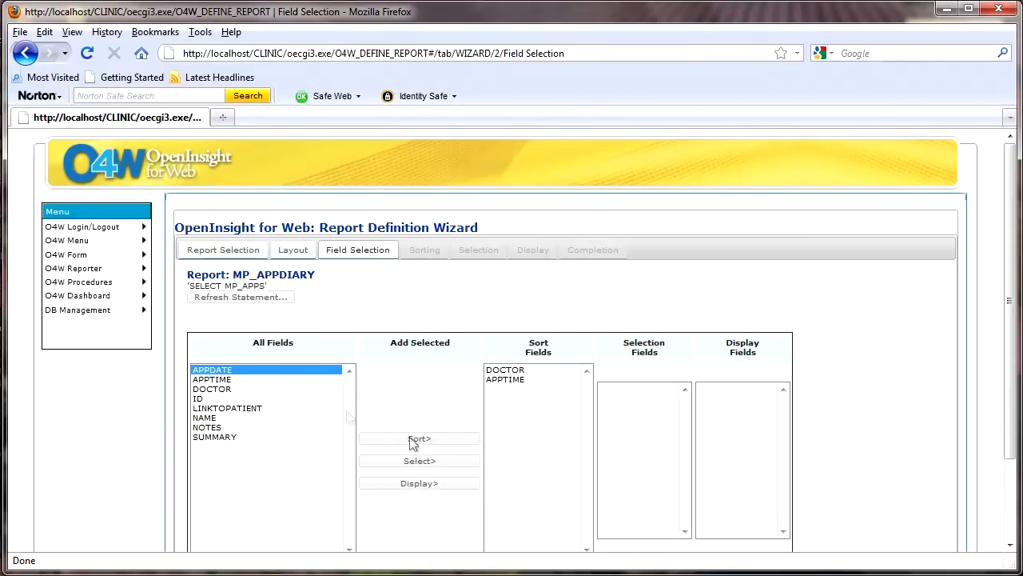
left_click(441, 460)
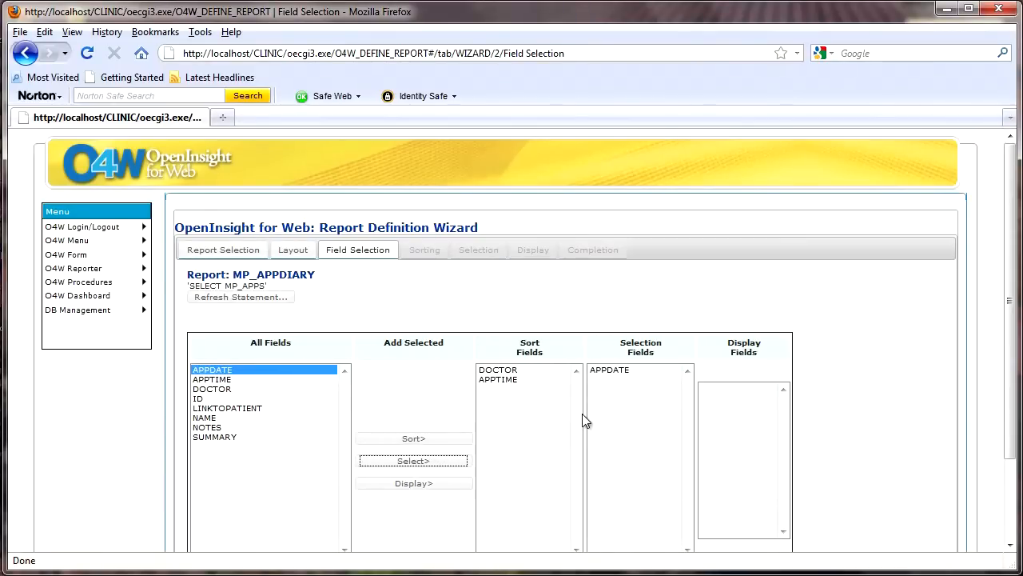
Step: Add ID, APPDATE, APPTIME, DOCTOR, NAME and SUMMARY as display fields, in that order
left_click(202, 399)
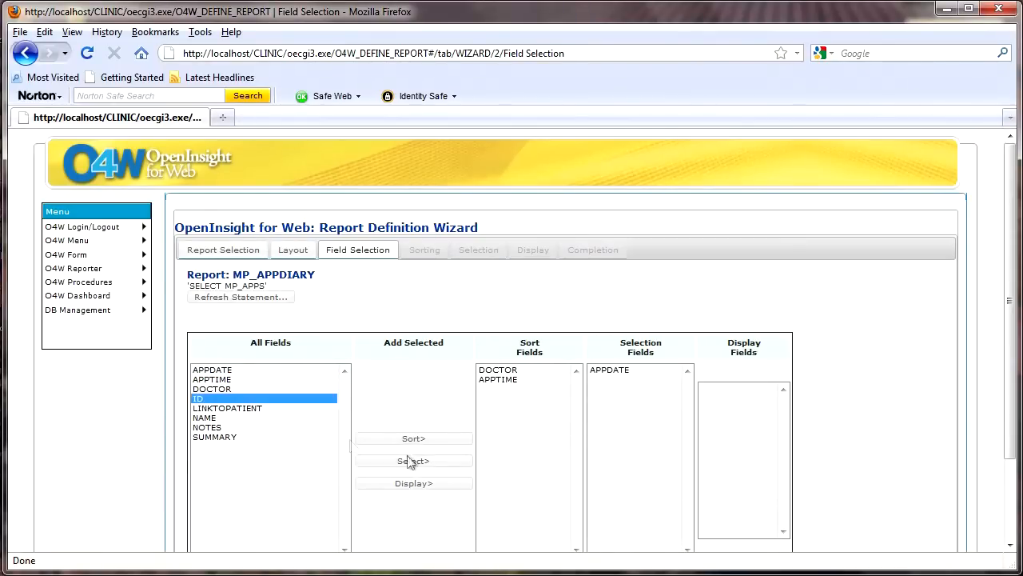
left_click(432, 484)
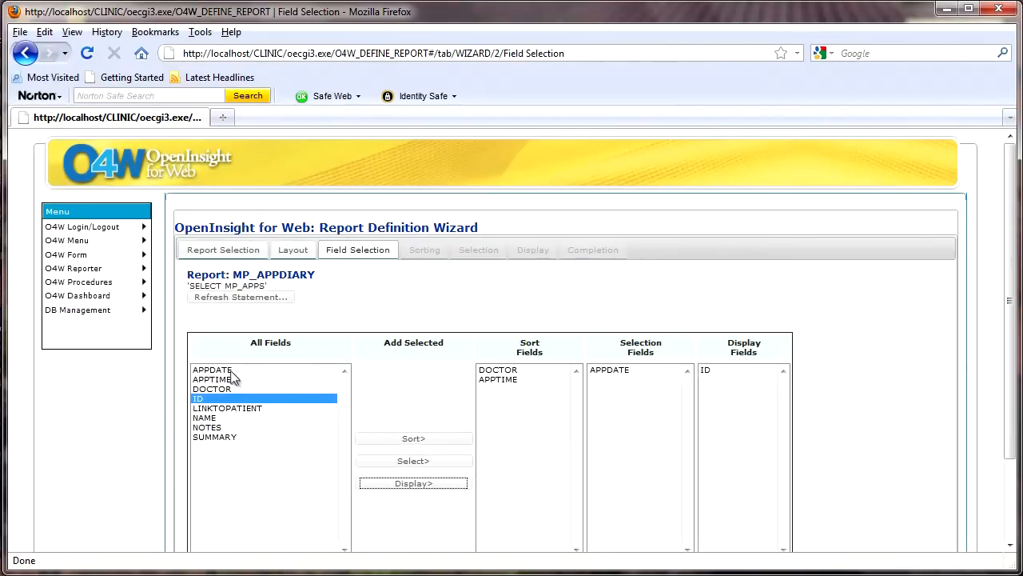
left_click(227, 370)
left_click(412, 484)
left_click(223, 379)
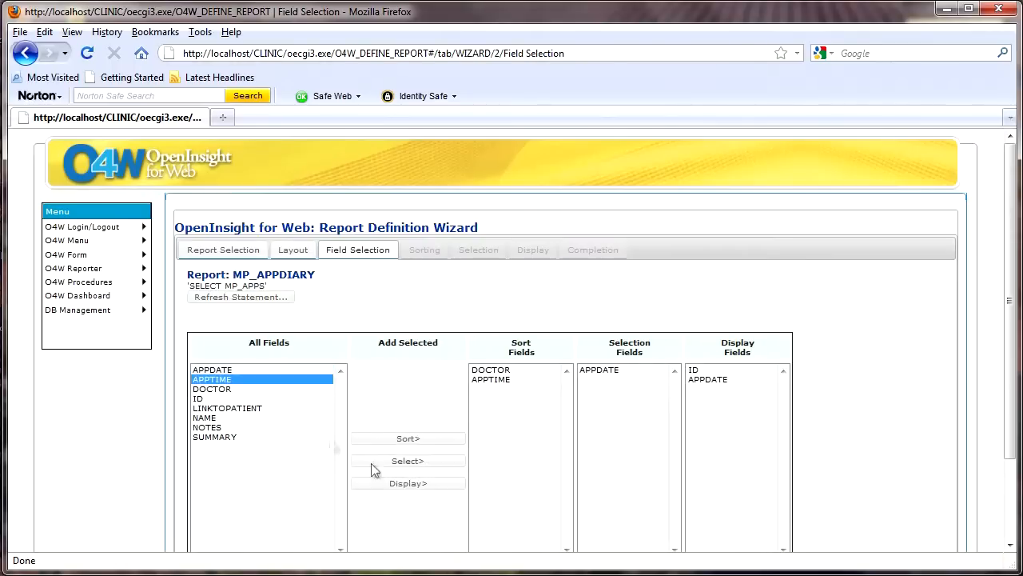
left_click(394, 483)
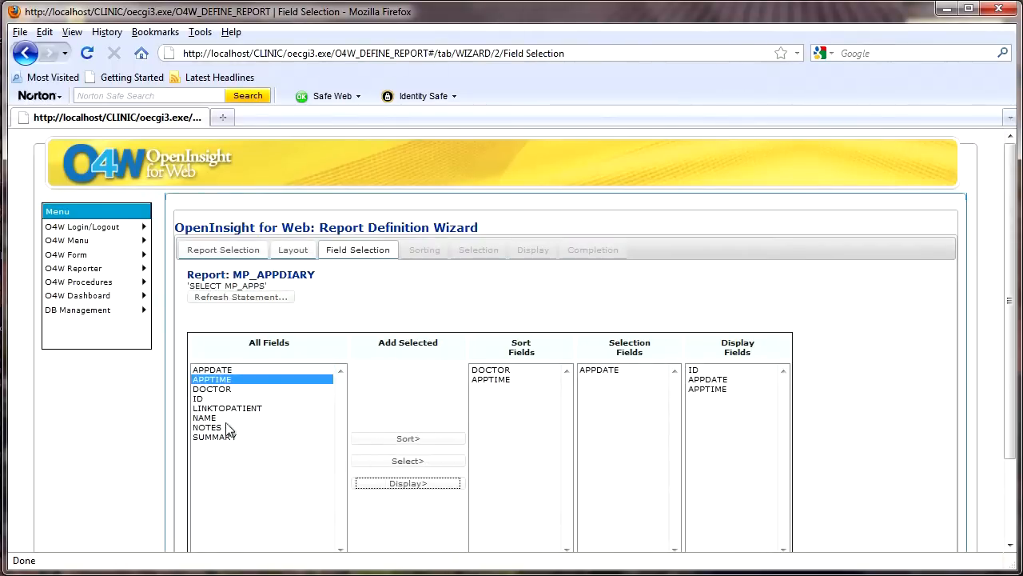
left_click(222, 391)
left_click(380, 483)
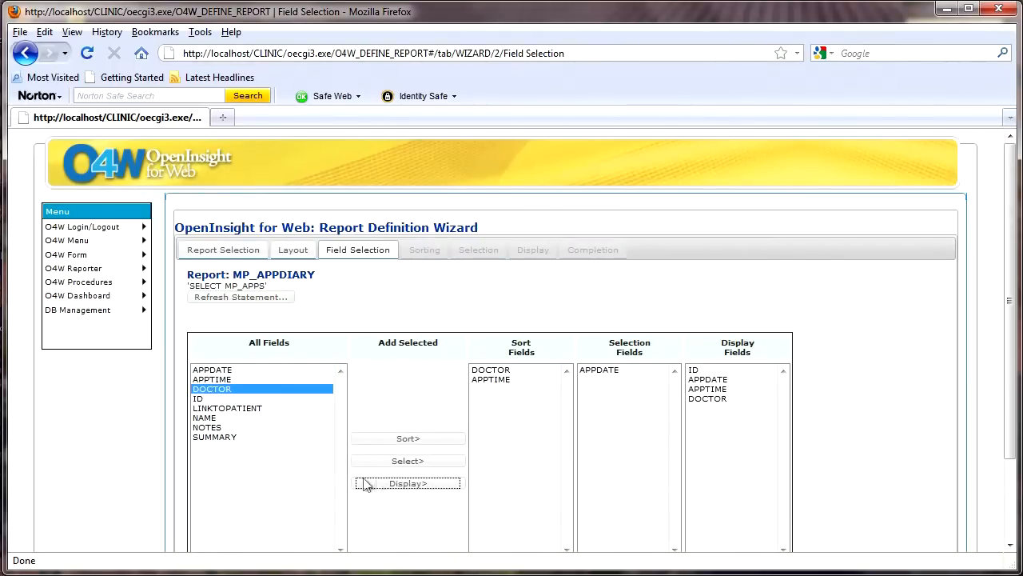
left_click(205, 418)
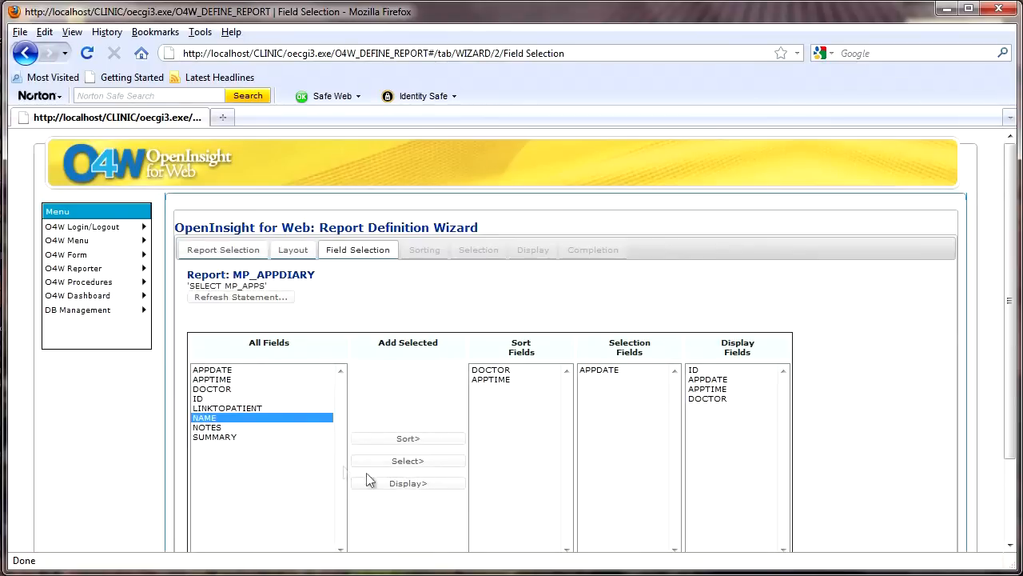
left_click(404, 489)
left_click(224, 437)
left_click(413, 486)
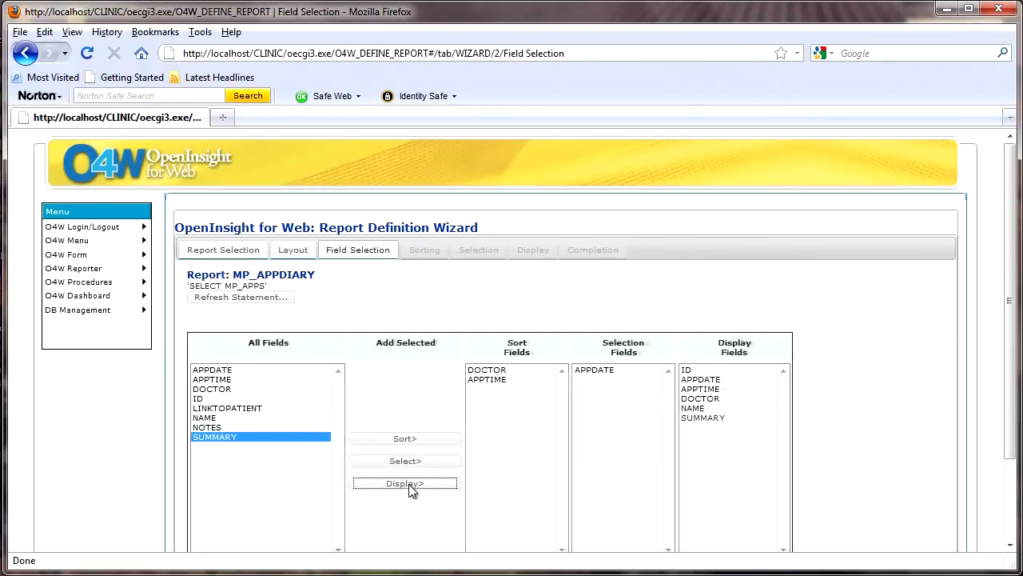
Step: Proceed to the display settings, accepting the default ascending sorts and the default prompt for the APPDATE selection
scroll(545, 485, "down", 1)
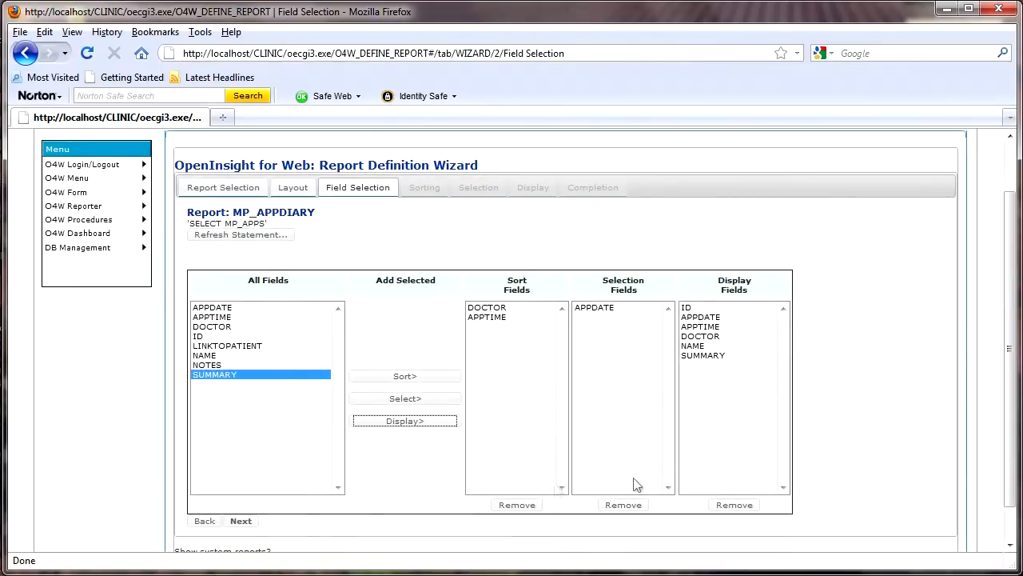
left_click(241, 521)
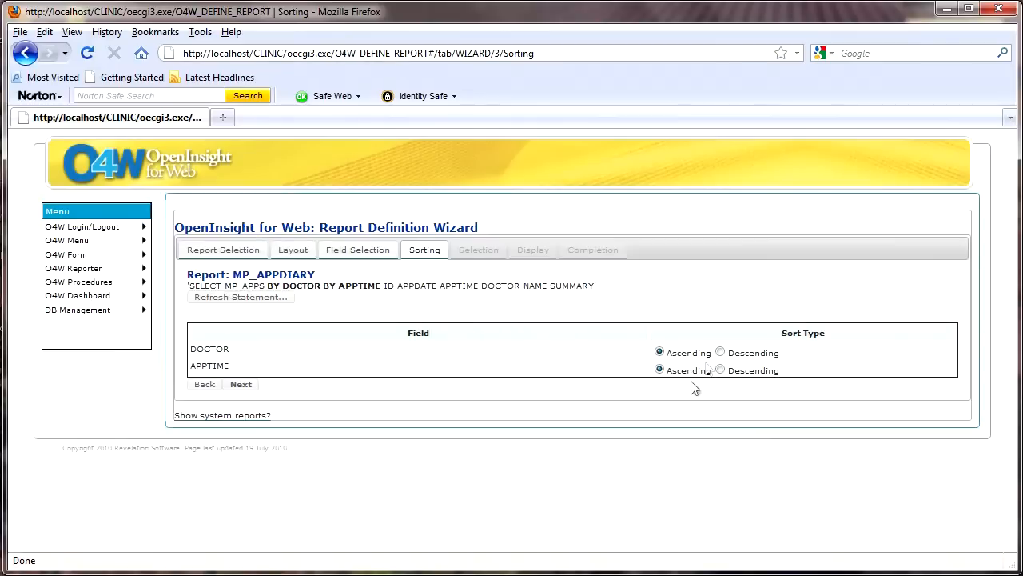
left_click(240, 384)
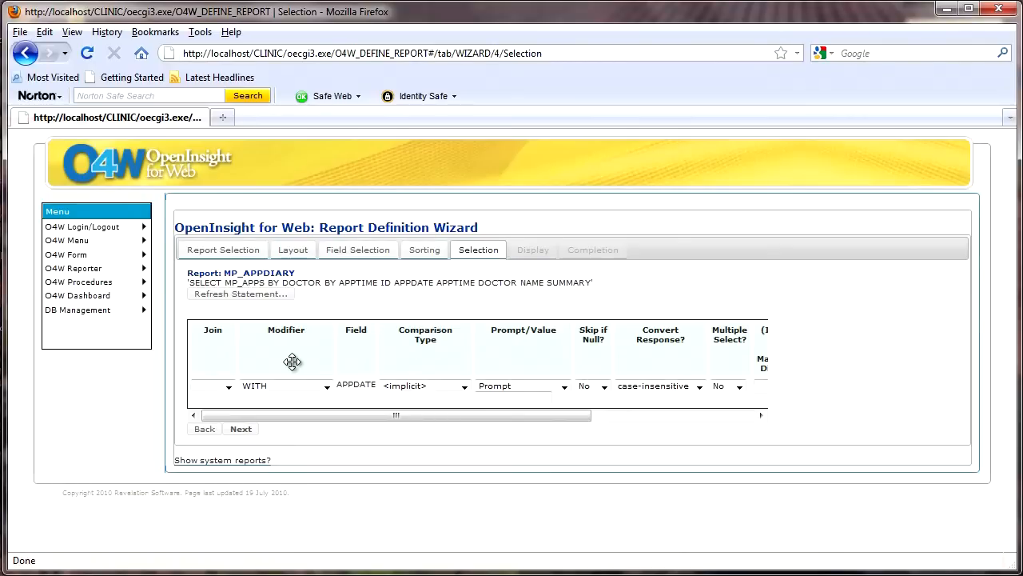
left_click(241, 429)
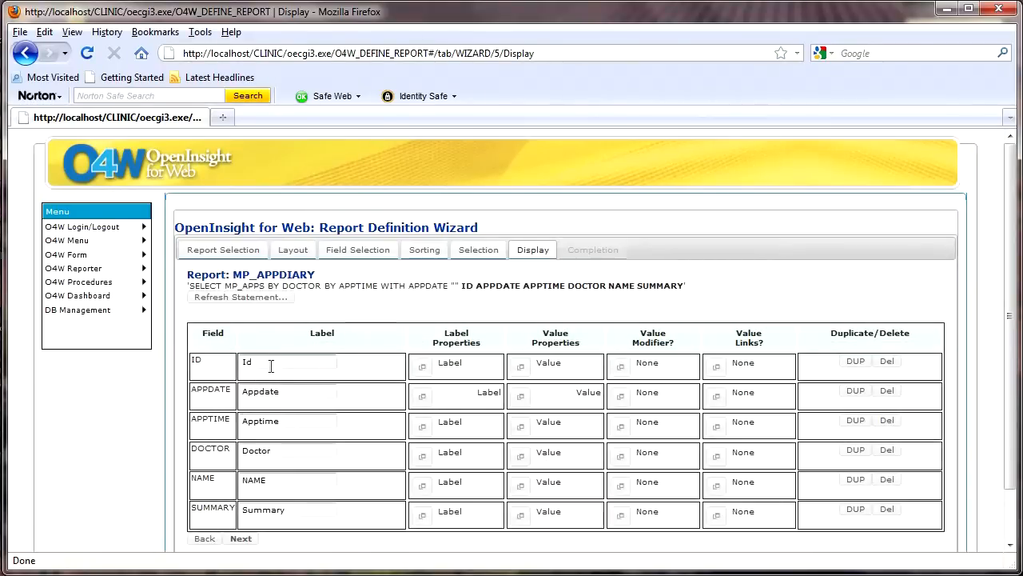
Step: Label the ID, APPDATE, APPTIME and NAME fields "ID", "Date", "time" and "Patient Name" respectively
left_click_drag(270, 363, 219, 364)
type("ID")
left_click_drag(285, 392, 234, 391)
type("Date")
left_click_drag(286, 421, 229, 422)
type("Ti")
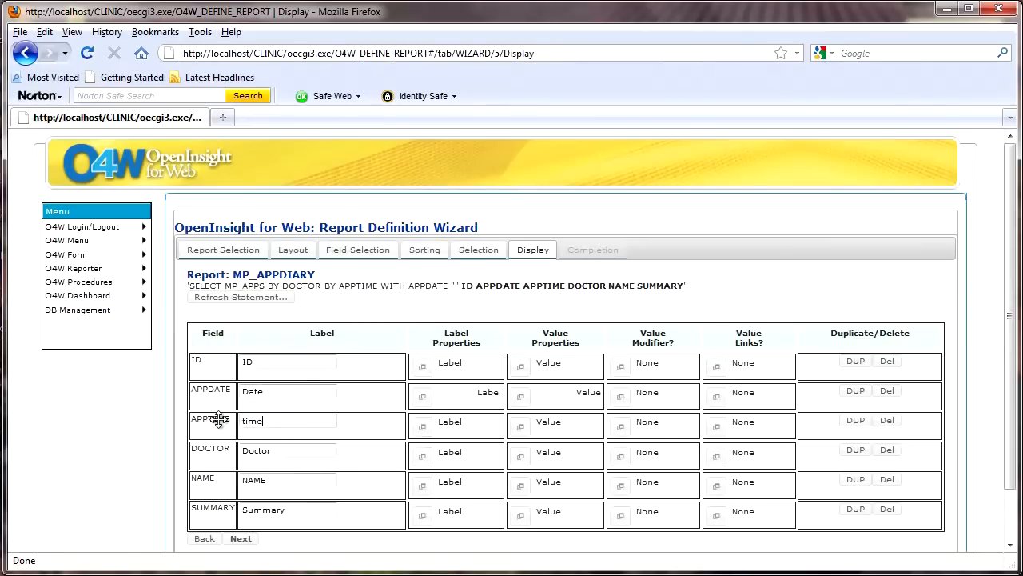
left_click(272, 478)
key("BackSpace")
key("BackSpace")
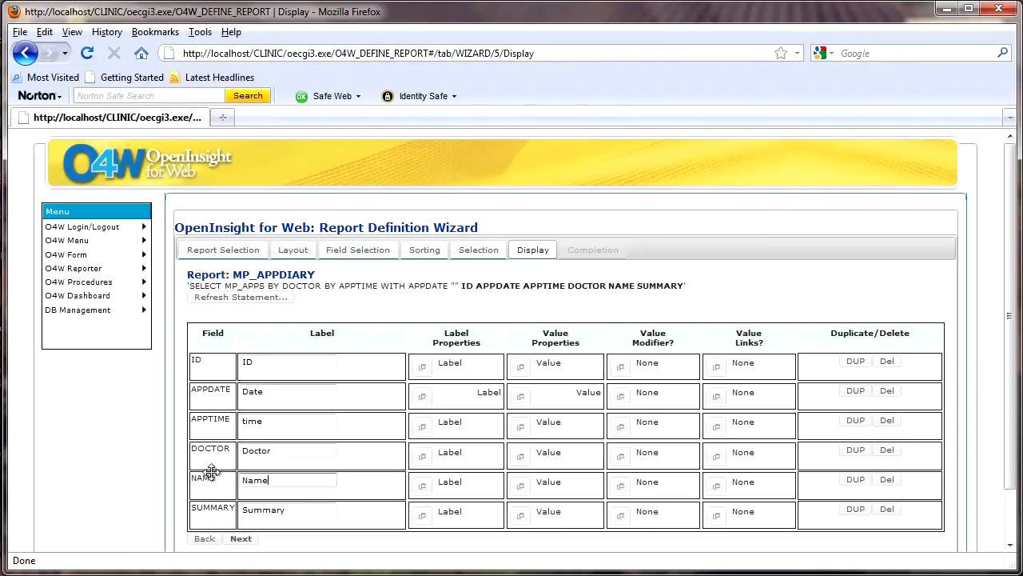
type("Patient")
Step: Set the APPDATE label's alignment to left and save its label properties
left_click(423, 399)
left_click(423, 415)
left_click(352, 512)
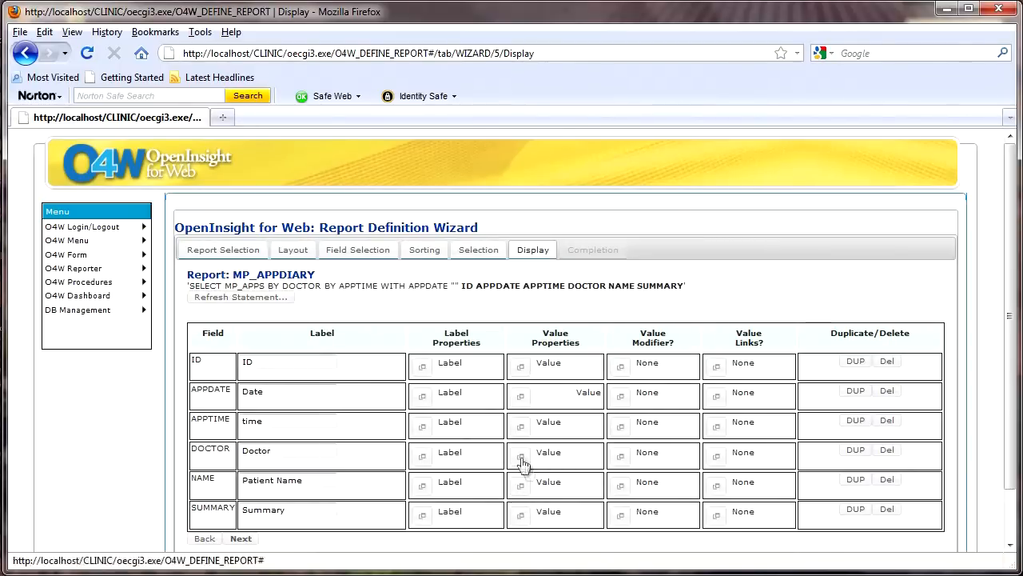
Step: Set the APPDATE value's alignment to left and save its value properties
left_click(522, 399)
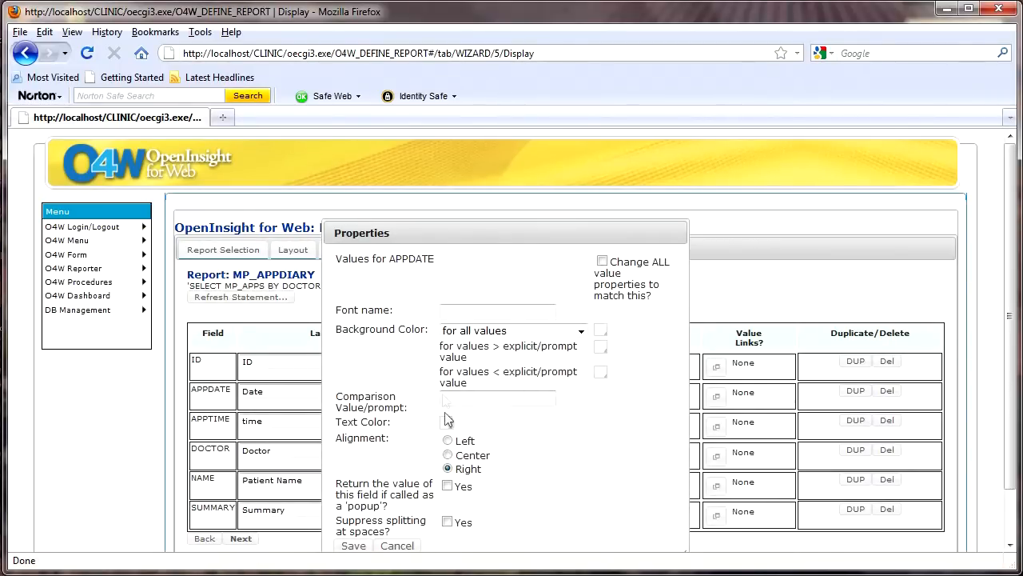
left_click(449, 441)
scroll(450, 441, "down", 2)
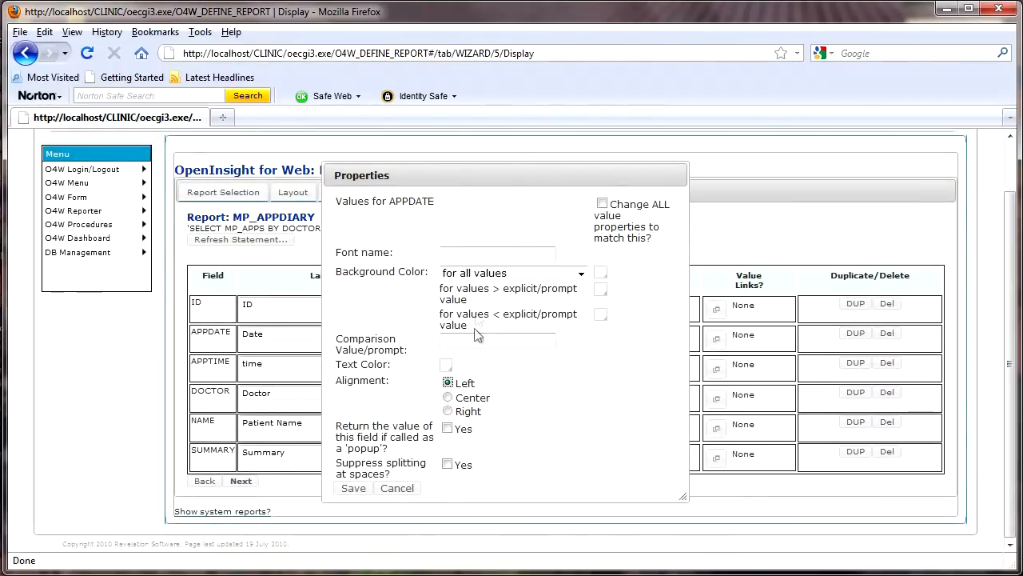
left_click(352, 488)
Step: Link the ID values to the MP_APPS form using the O4W Form (Key) link type and save the link
left_click(716, 312)
left_click(489, 342)
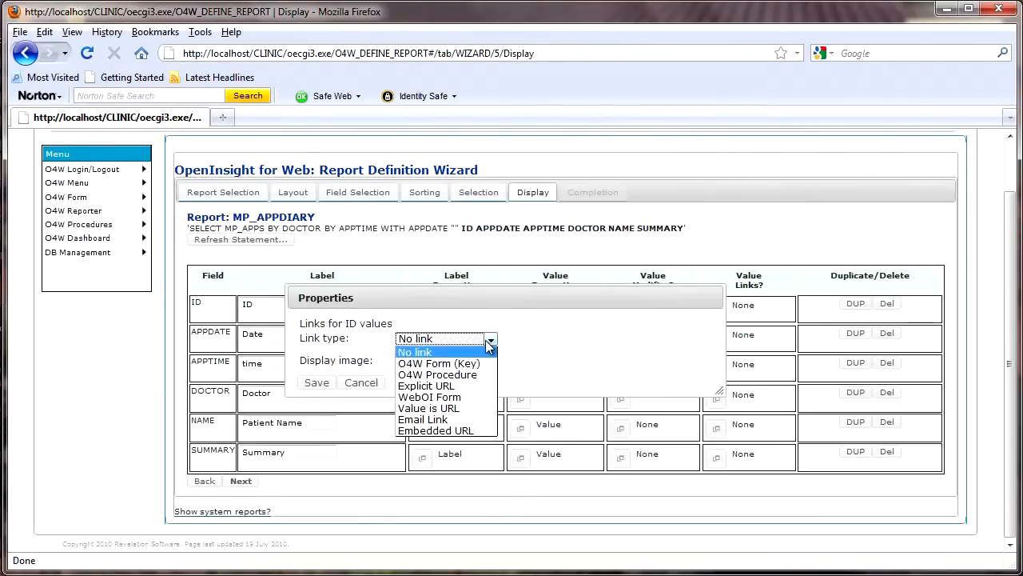
left_click(467, 367)
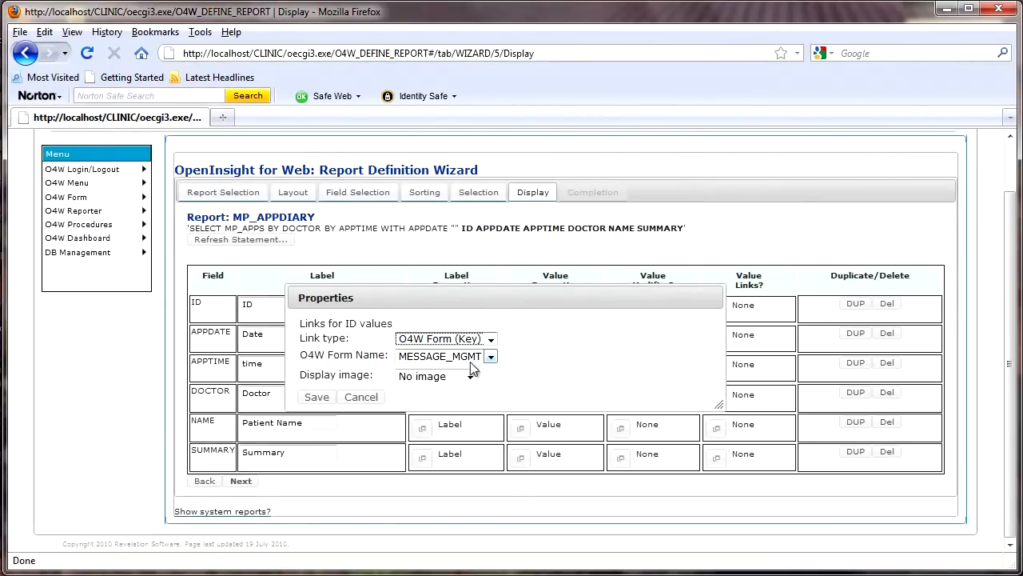
left_click(490, 356)
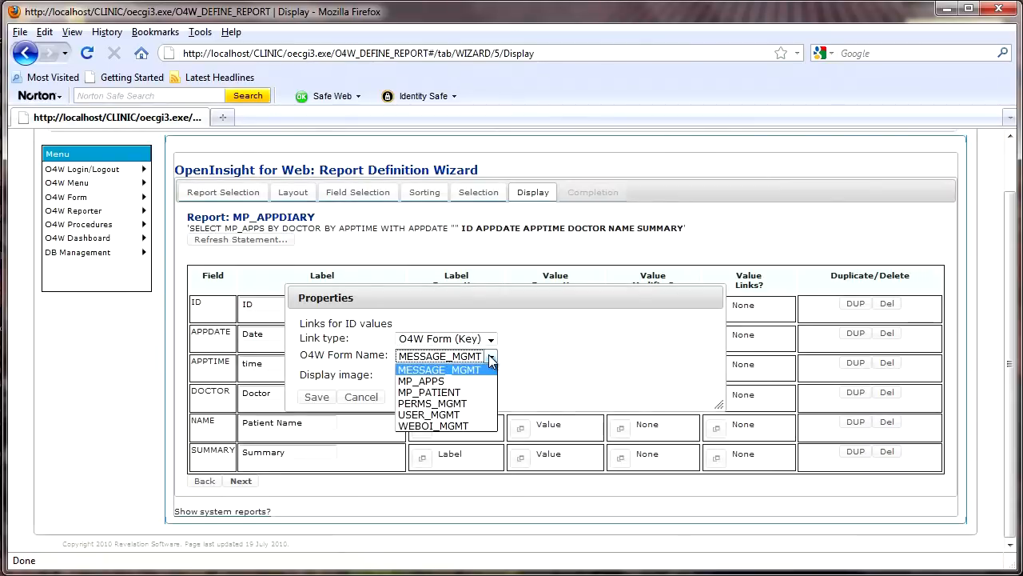
left_click(421, 382)
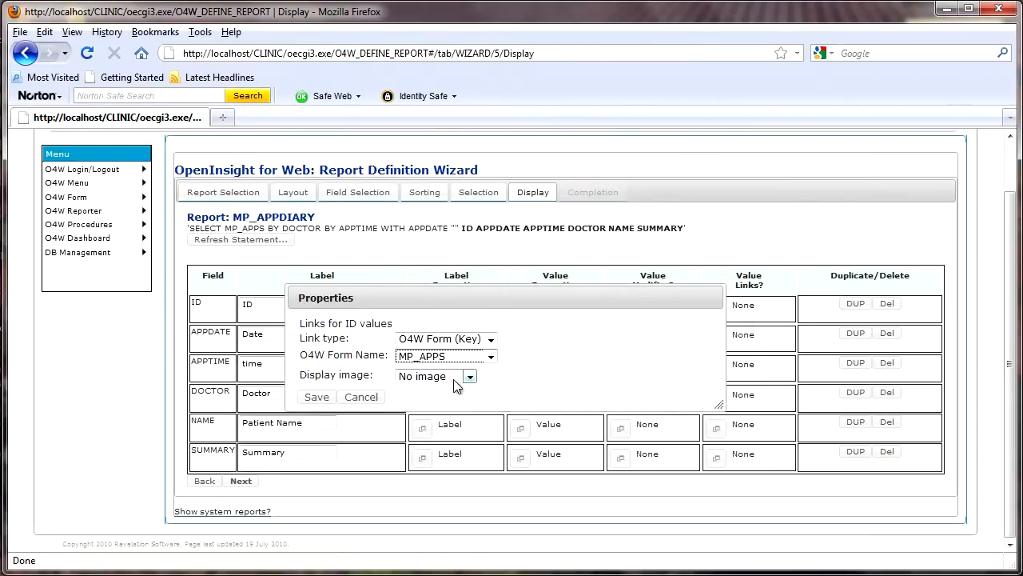
left_click(317, 398)
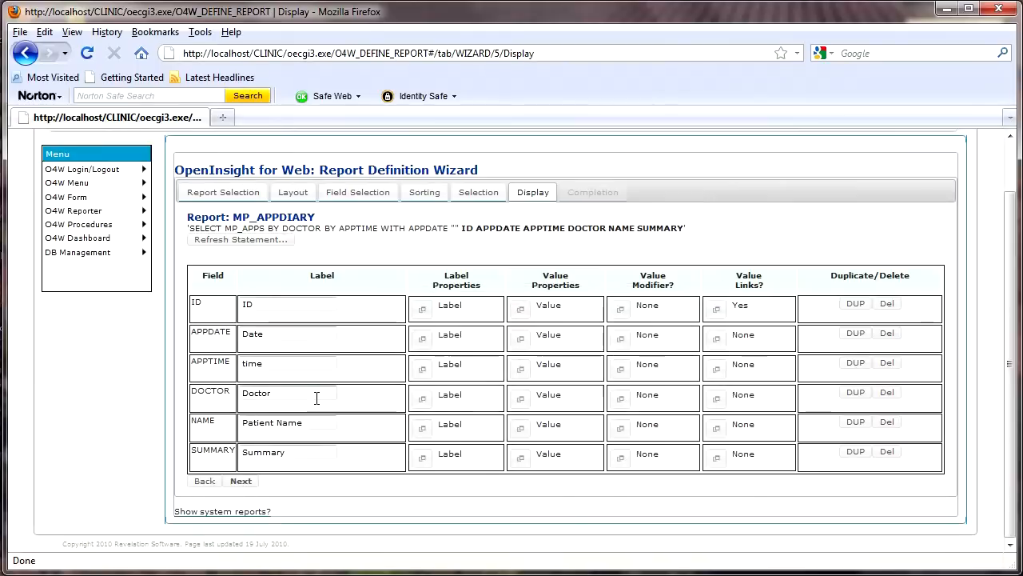
Step: Finish the display settings, save the MP_APPDIARY report definition and run the report
left_click(242, 482)
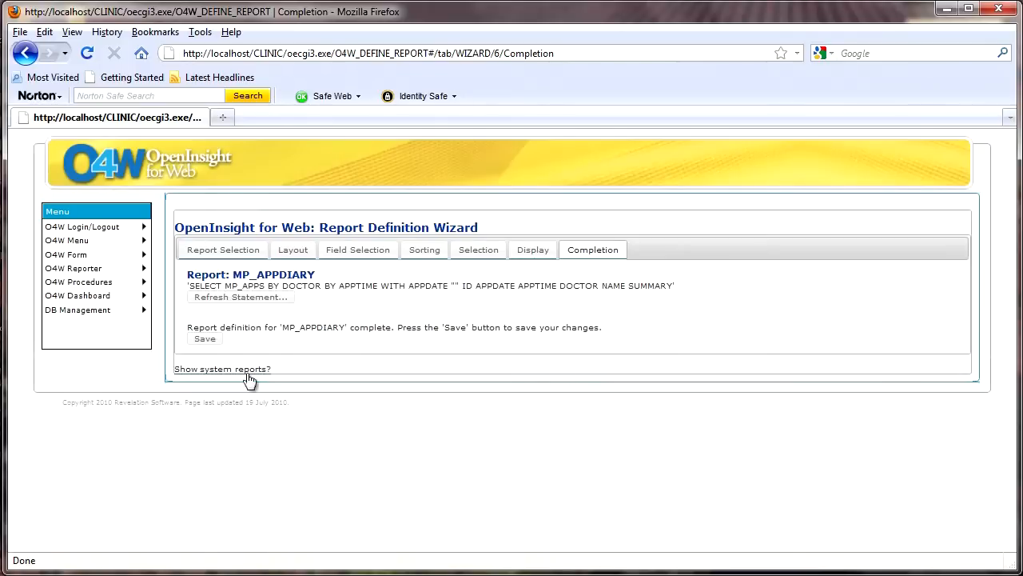
left_click(205, 339)
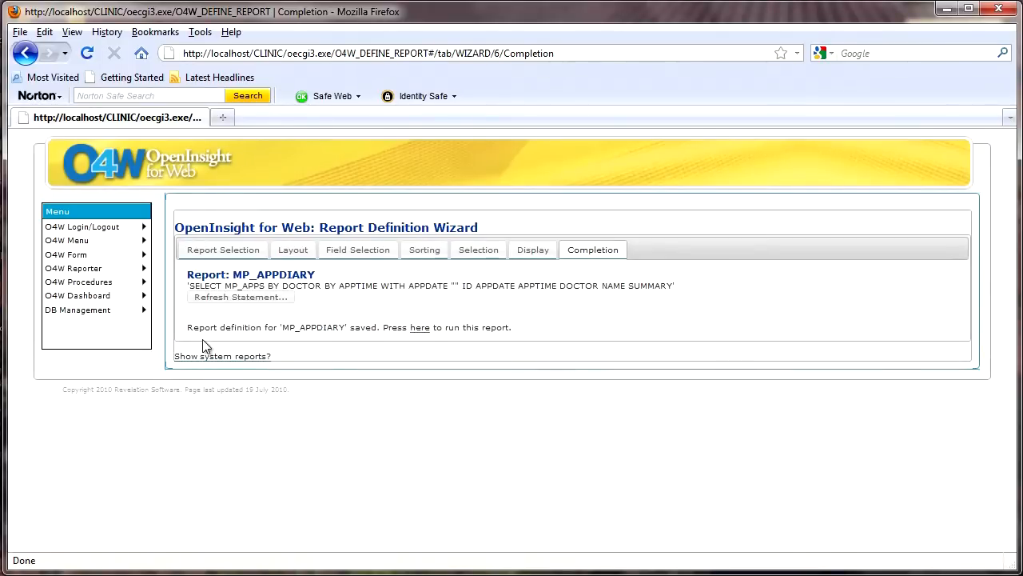
left_click(419, 329)
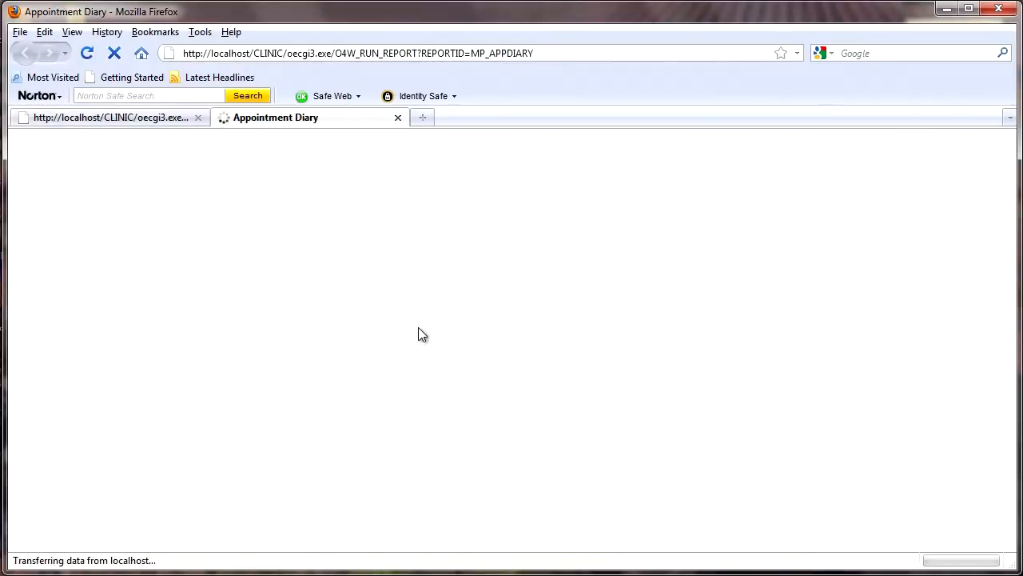
Step: Select the appointments with Appdate 10/03/11 and display the resulting table
left_click(339, 276)
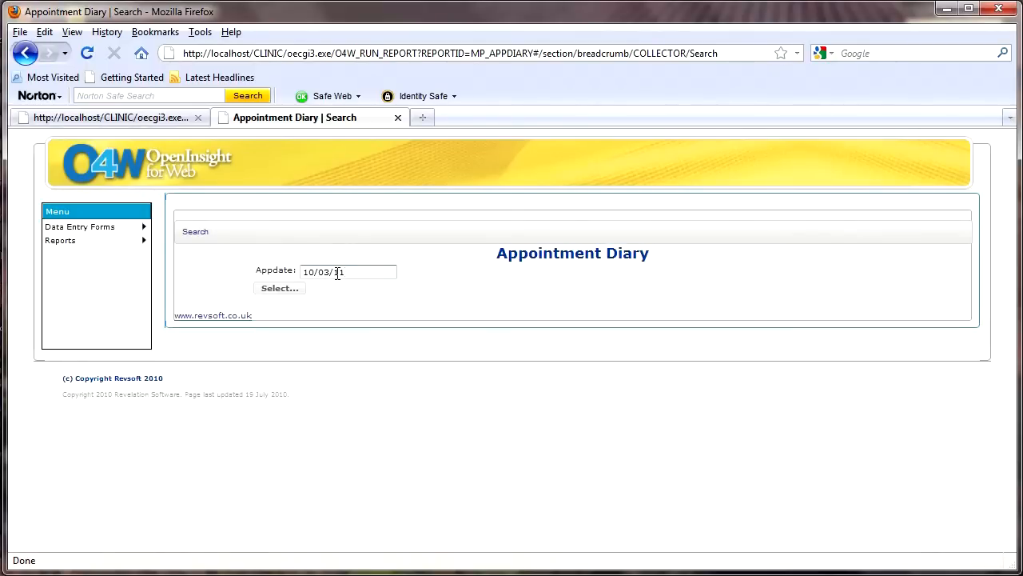
left_click(281, 288)
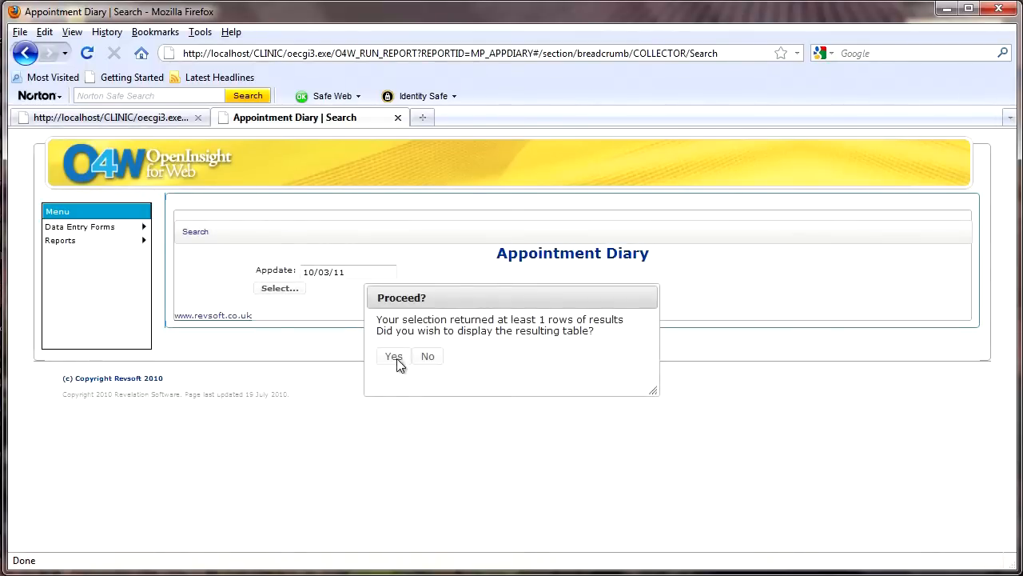
left_click(394, 357)
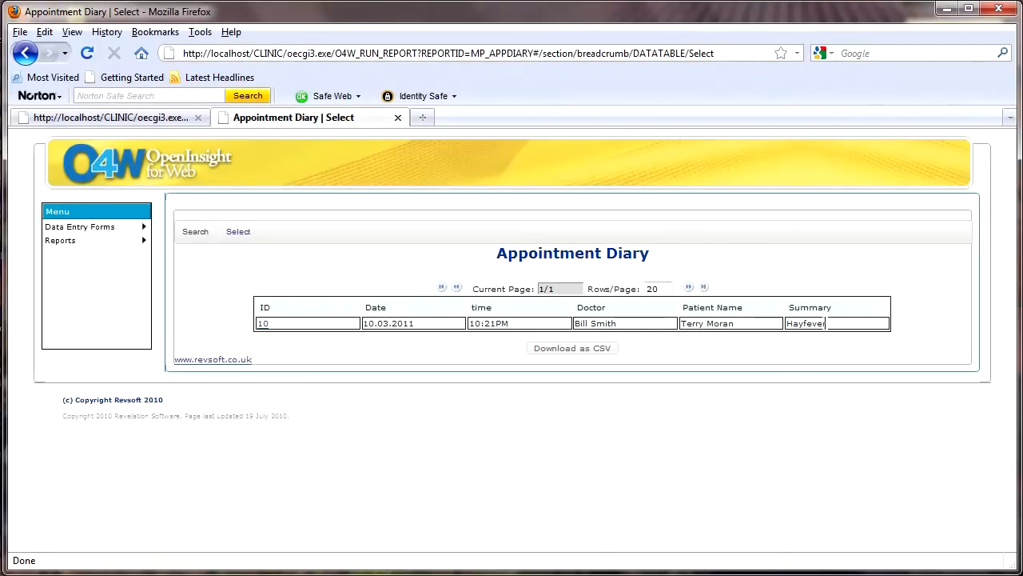
Step: Open the appointment form linked from ID 10, and close both the form and the Appointment Diary report
left_click(264, 326)
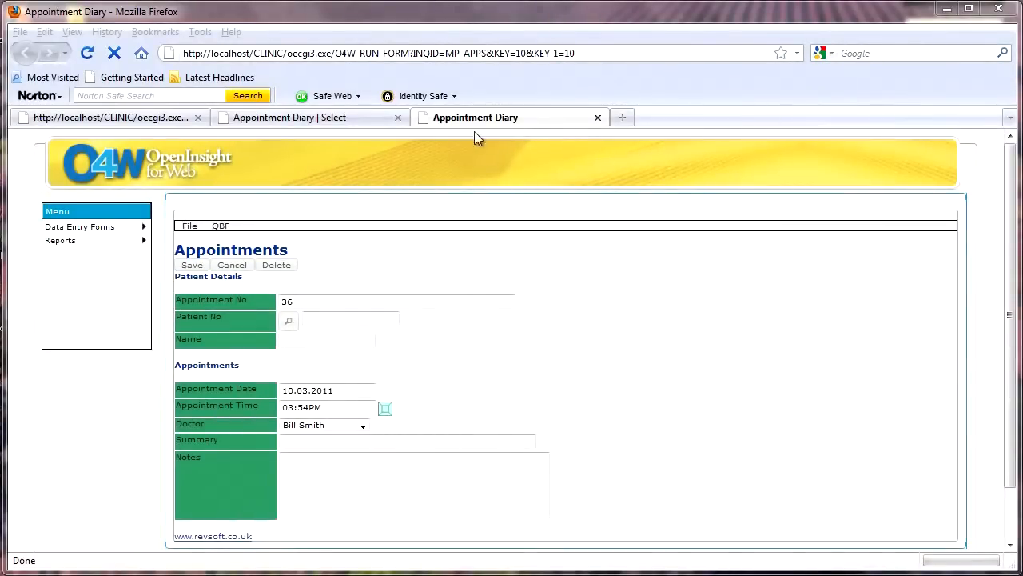
left_click(597, 118)
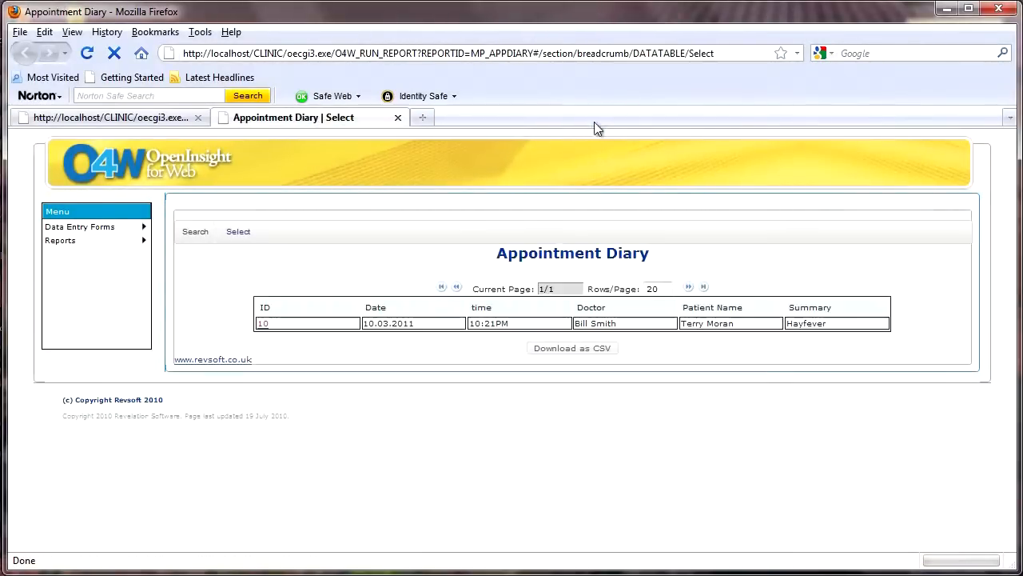
left_click(397, 118)
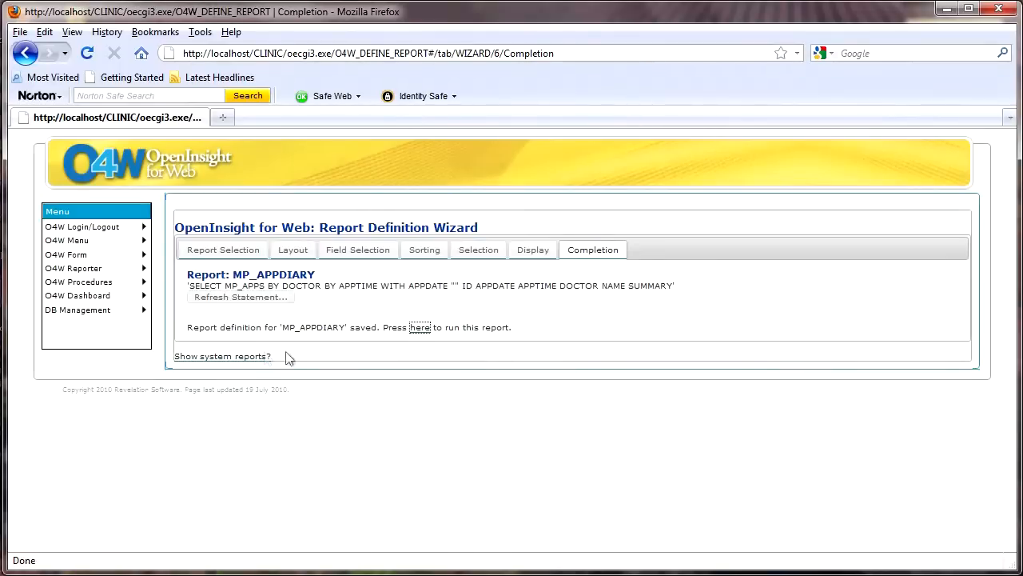
Step: Run the MP_APPDIARY report again for Appdate 10/03/11 and display the resulting table
left_click(419, 328)
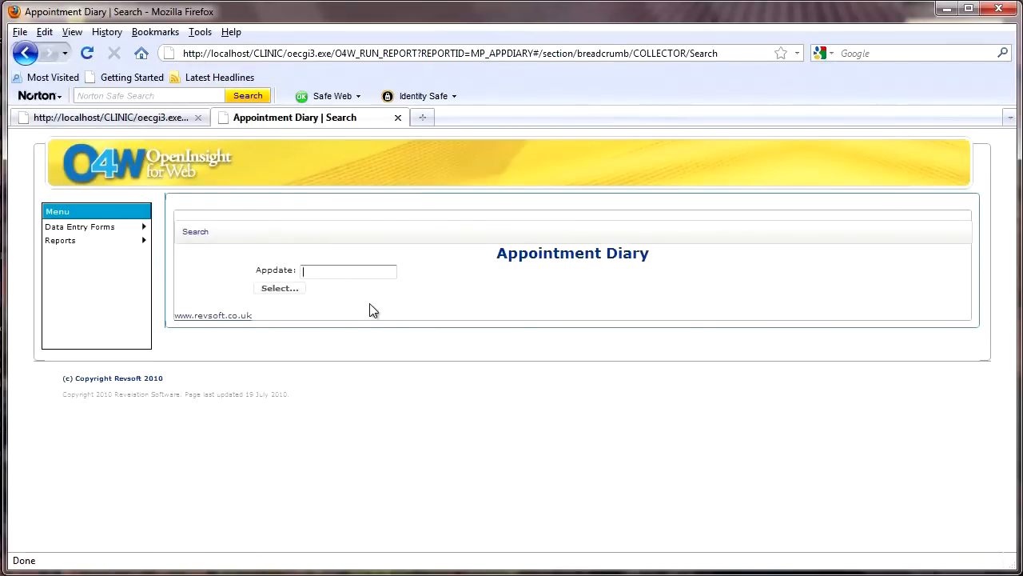
left_click(371, 274)
left_click(336, 287)
left_click(282, 288)
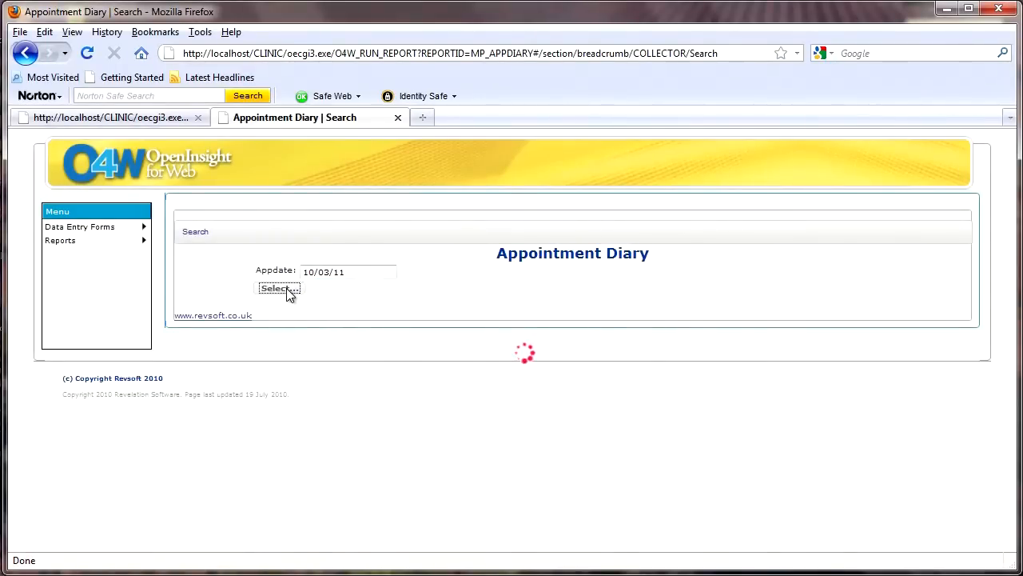
left_click(392, 356)
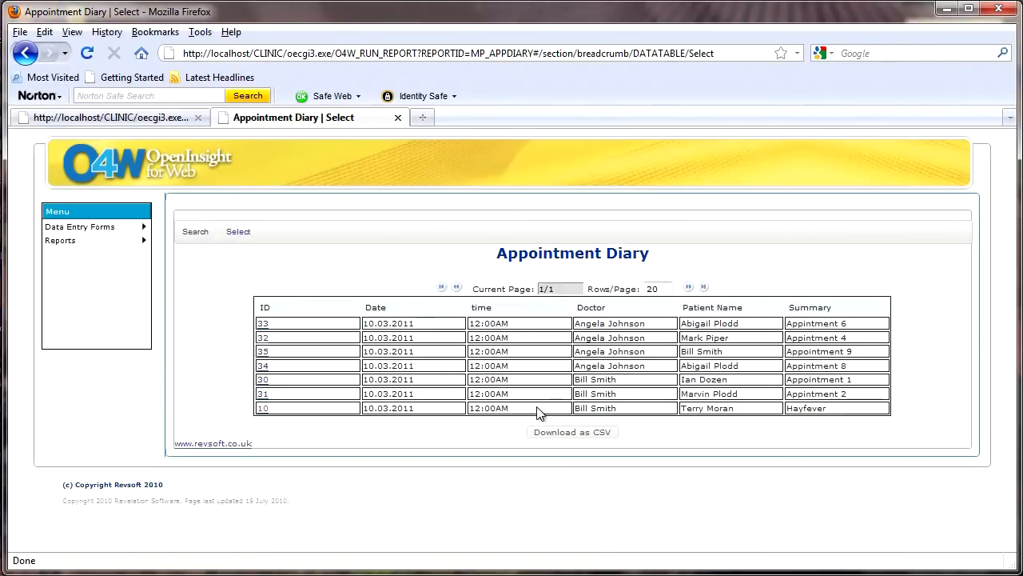
Step: Download the diary results as CSV, view O4WREPORT(2).CSV in Excel, and close the workbook and download list
left_click(572, 432)
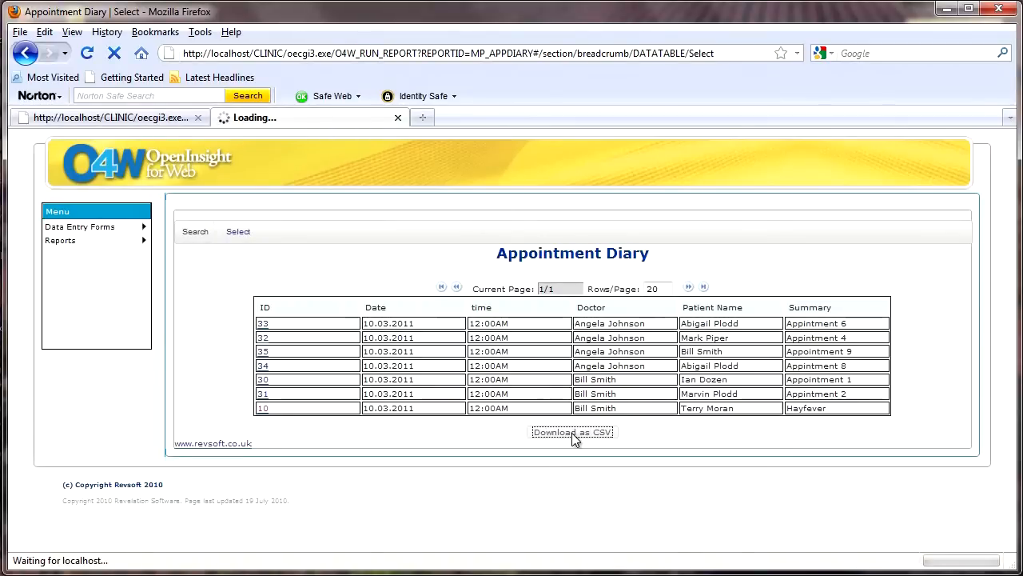
left_click(620, 456)
left_click_drag(414, 8, 502, 128)
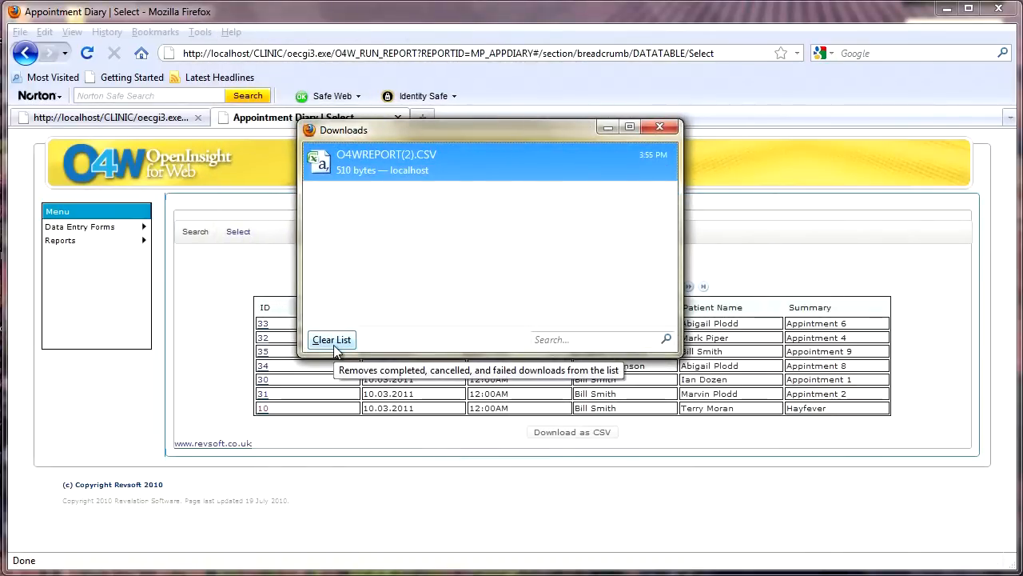
double_click(353, 163)
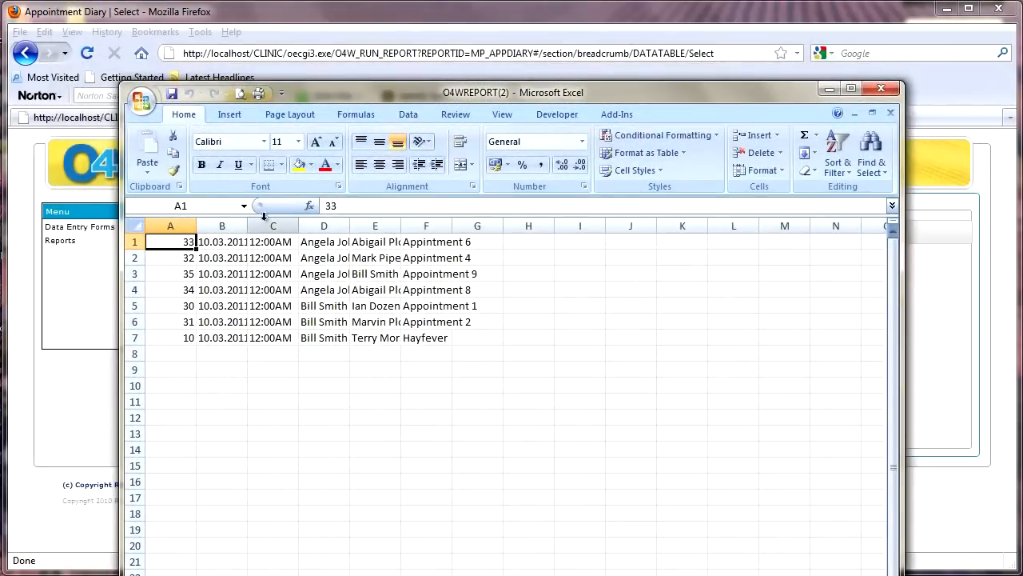
left_click(880, 90)
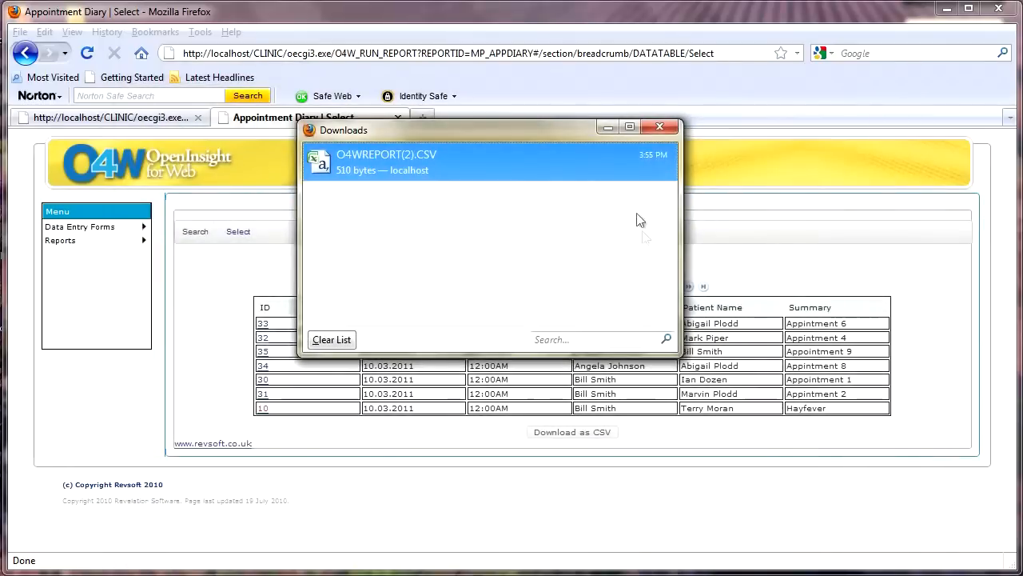
left_click(657, 130)
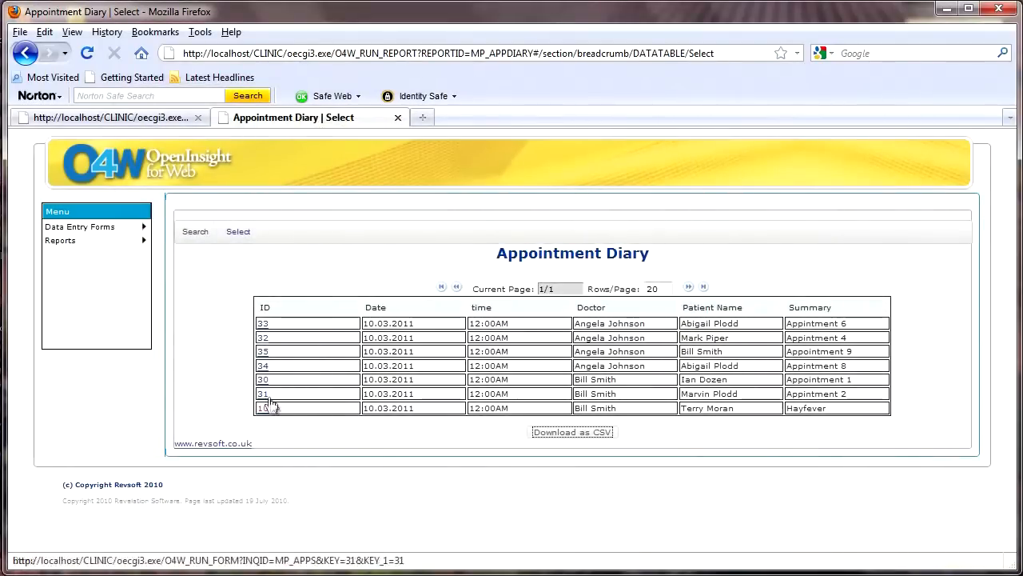
Step: Follow the link for appointment ID 34 in the diary and close the Appointment Diary report
left_click(264, 367)
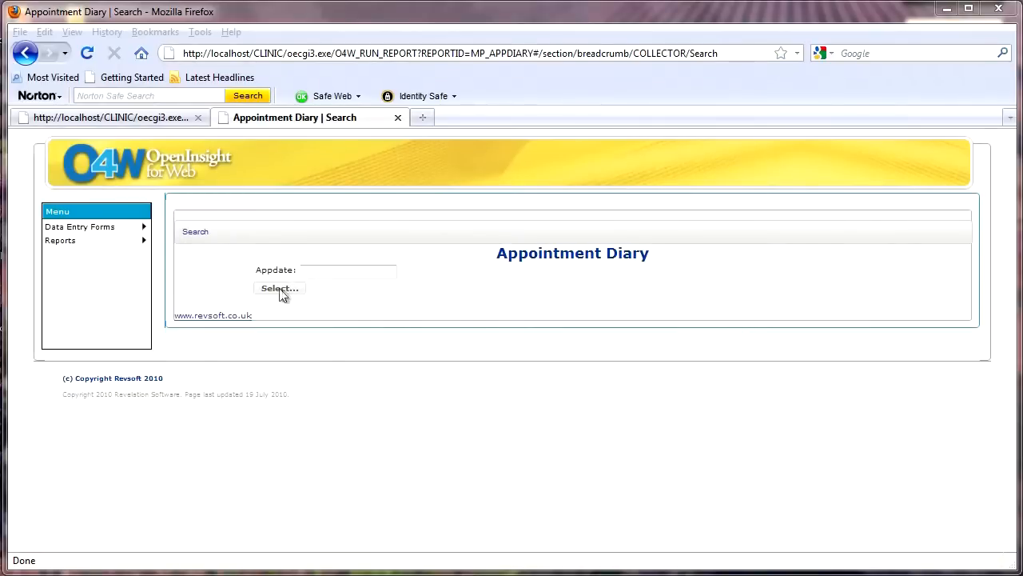
left_click(397, 119)
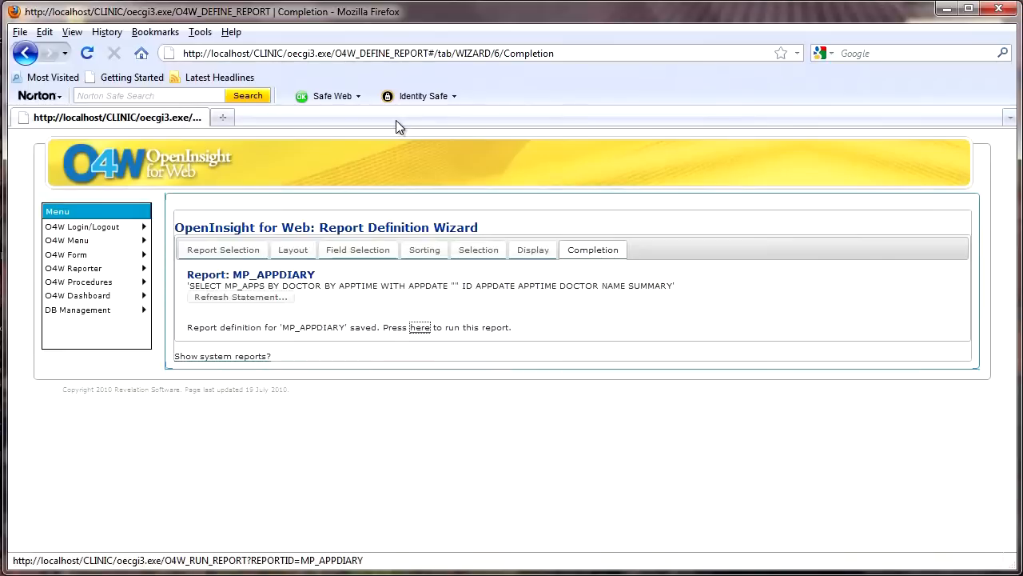
Step: Set the APPDATE selection's prompt text to "Please enter a date" and proceed to the display settings
left_click(474, 256)
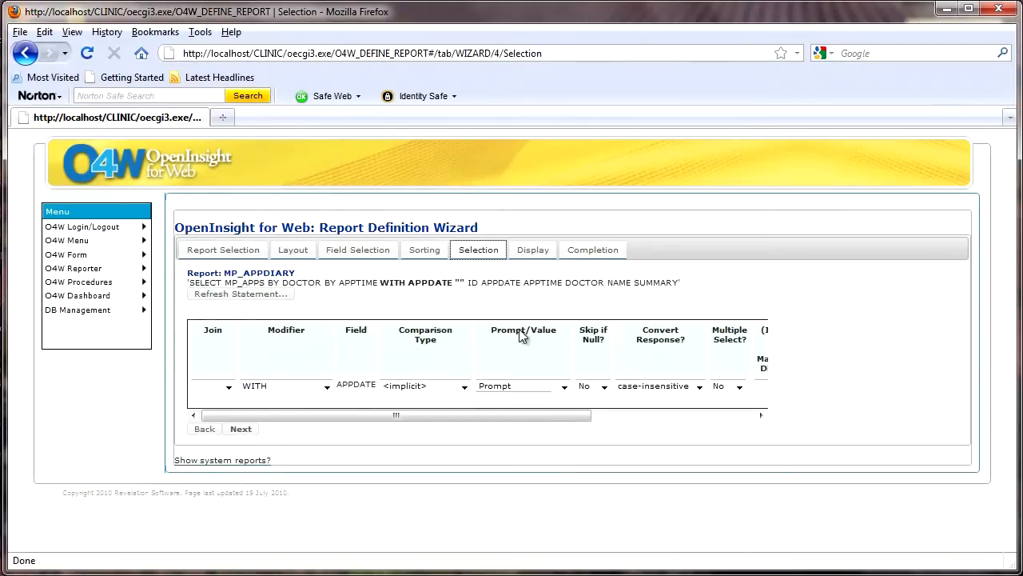
left_click(510, 397)
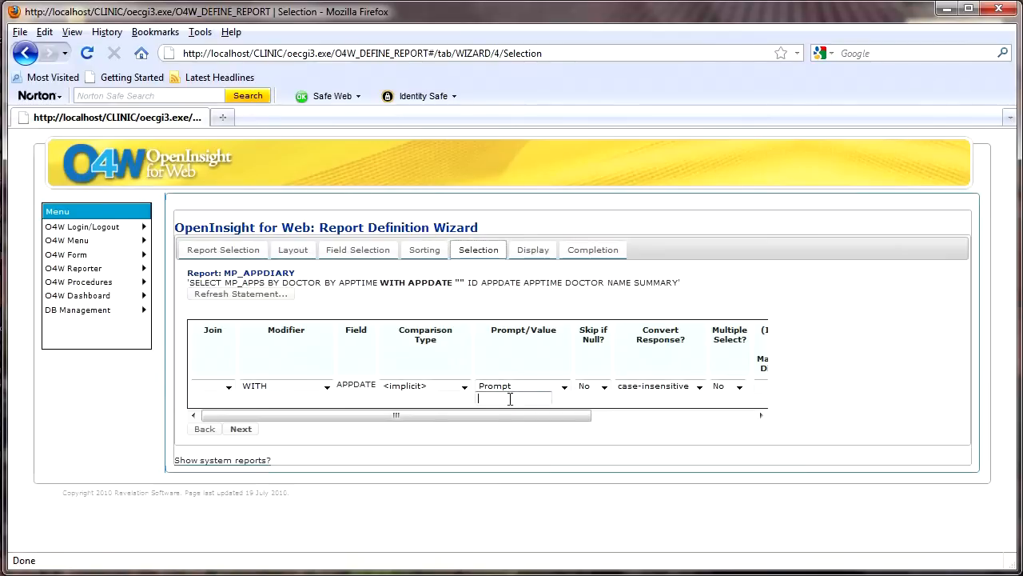
key("ctrl+v")
left_click_drag(547, 398, 476, 399)
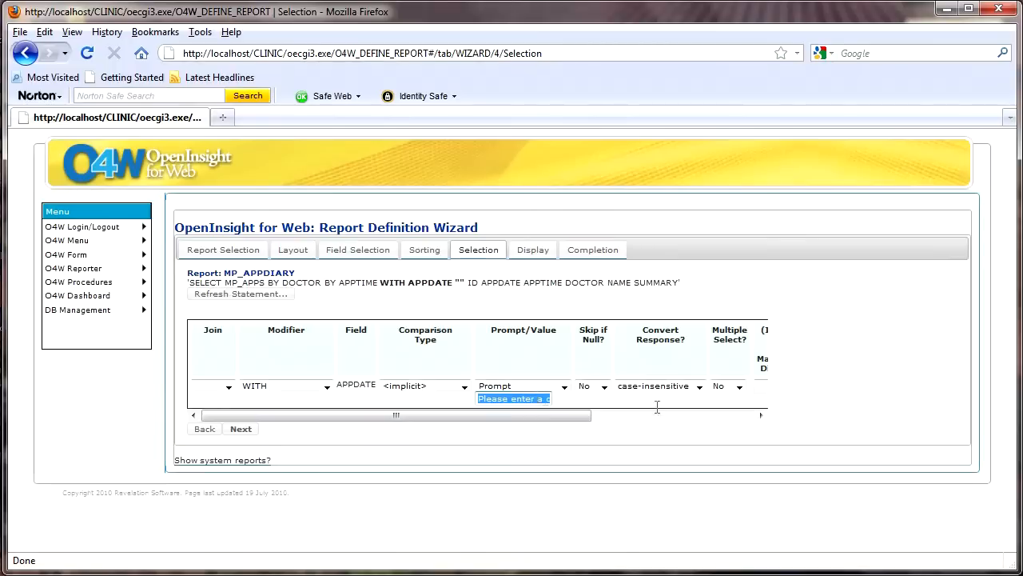
left_click(681, 354)
key("Right")
key("Right")
key("Right")
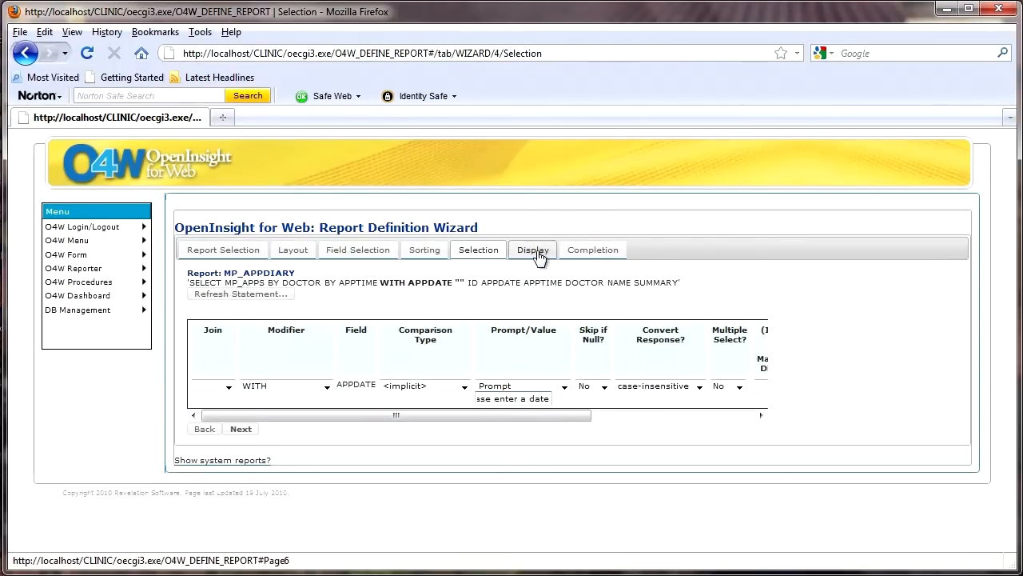
left_click(239, 430)
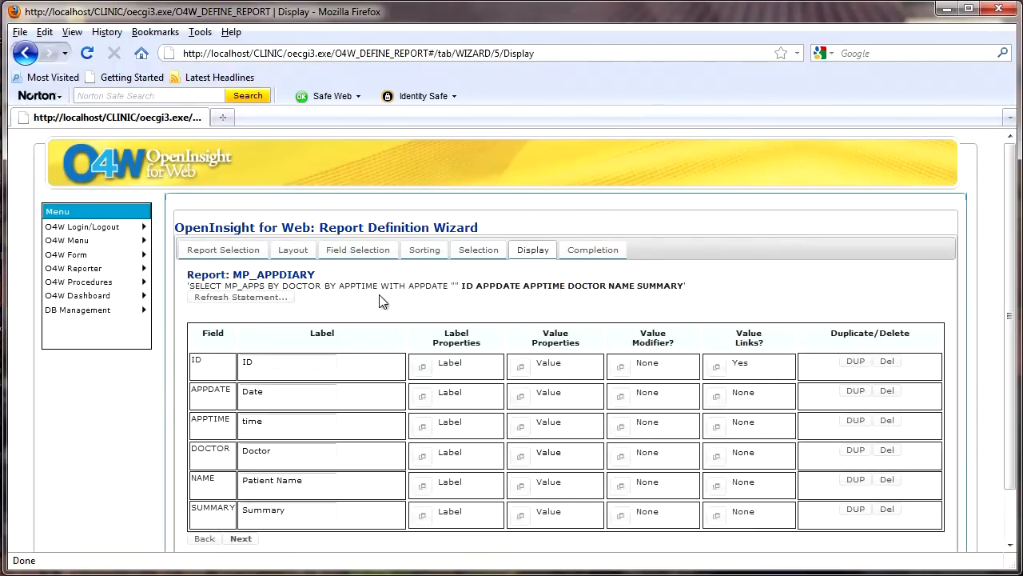
Step: Set the DOCTOR value modifier to Break value with gold (#ffcc00) for all break values, save it, and complete the report definition
left_click(619, 461)
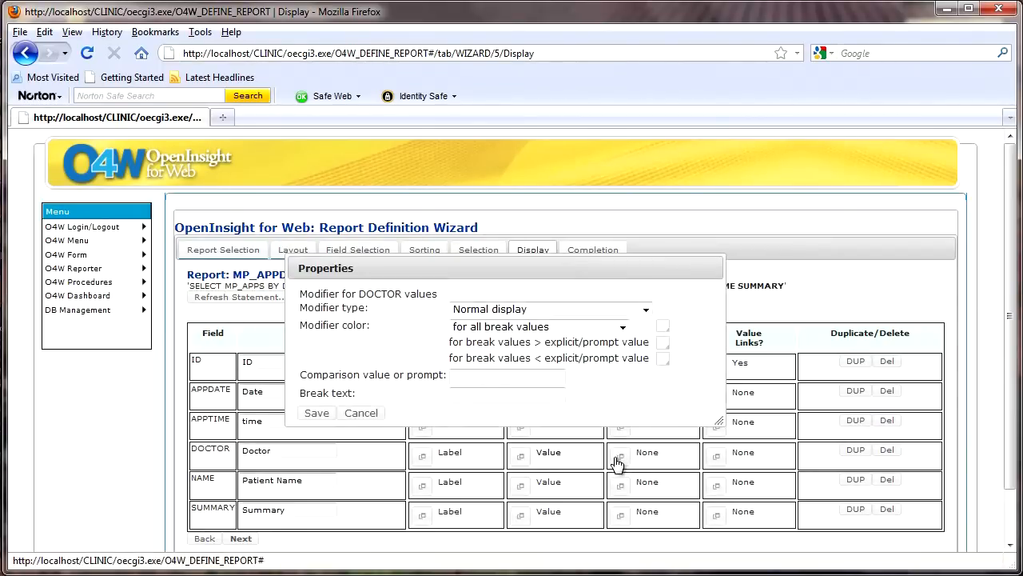
left_click(646, 310)
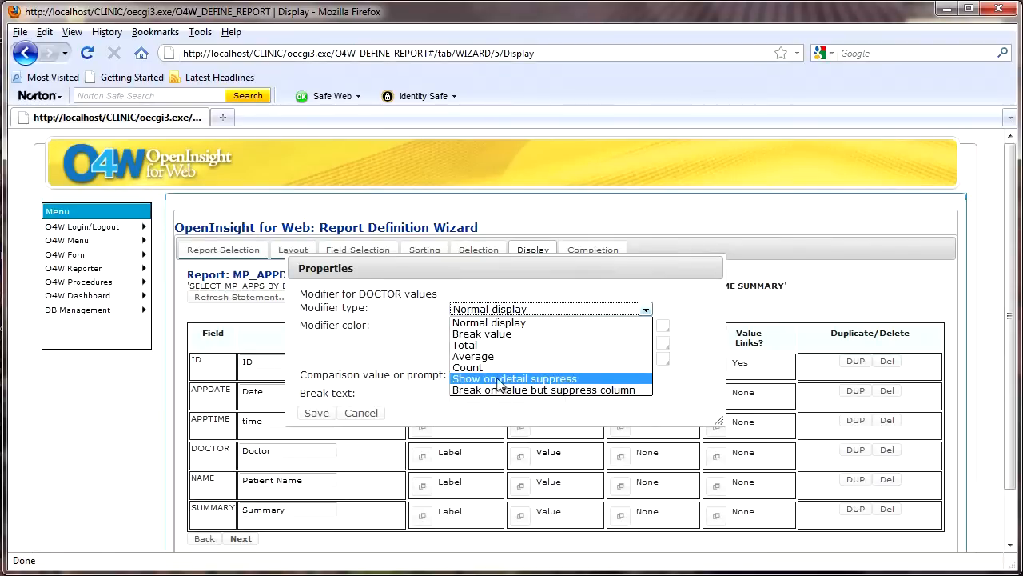
left_click(511, 333)
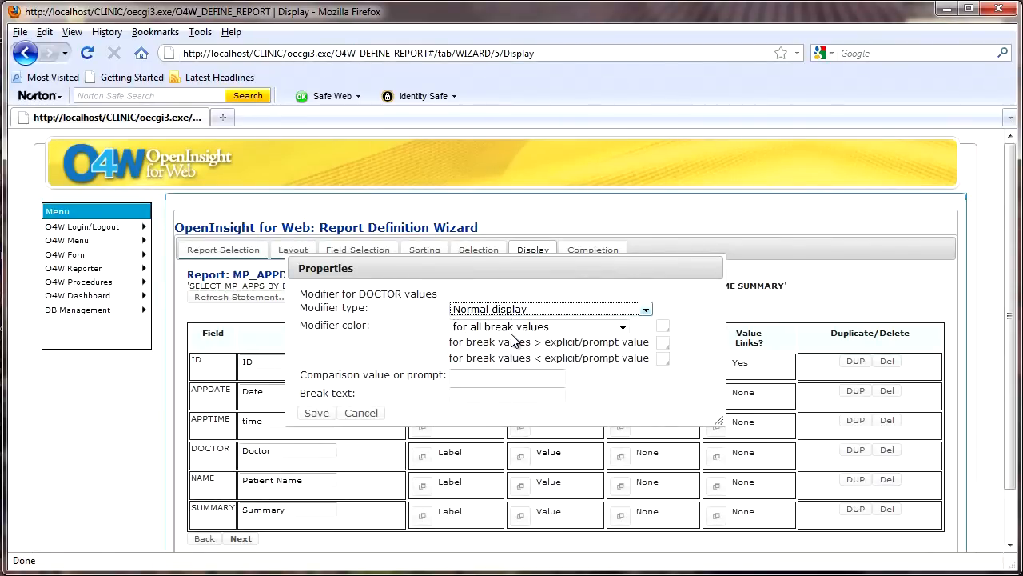
left_click(661, 329)
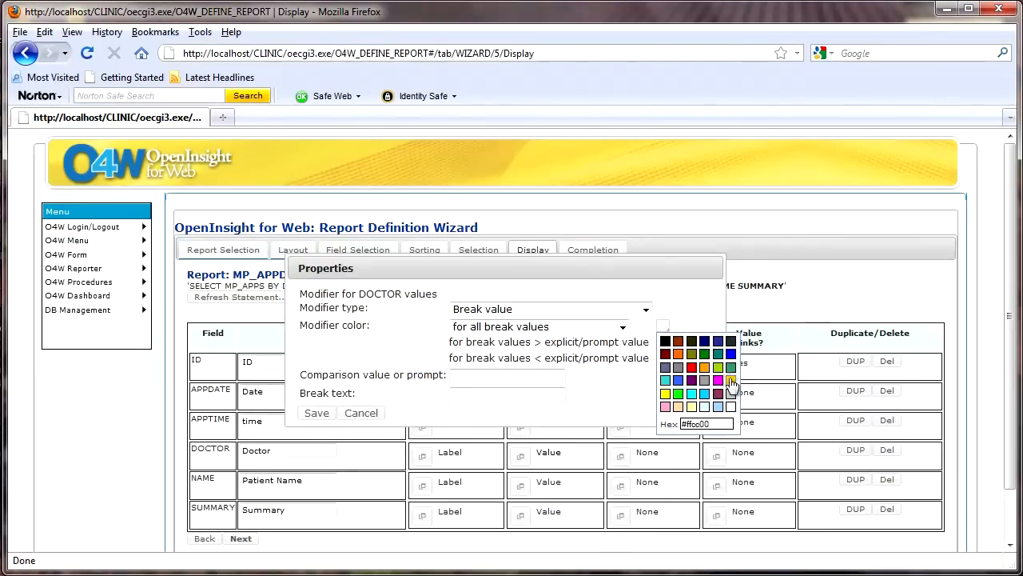
left_click(730, 381)
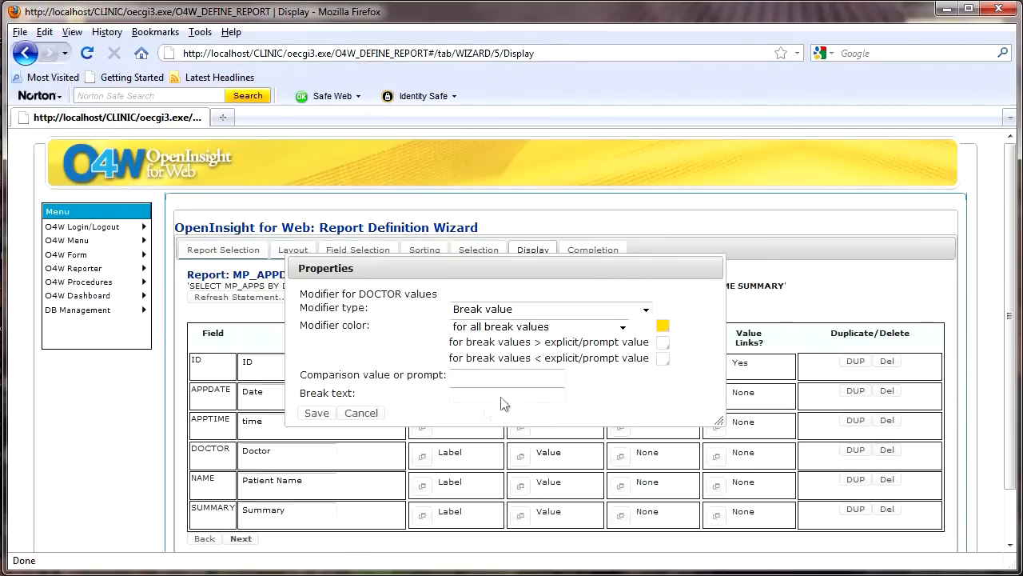
left_click(317, 414)
left_click(242, 541)
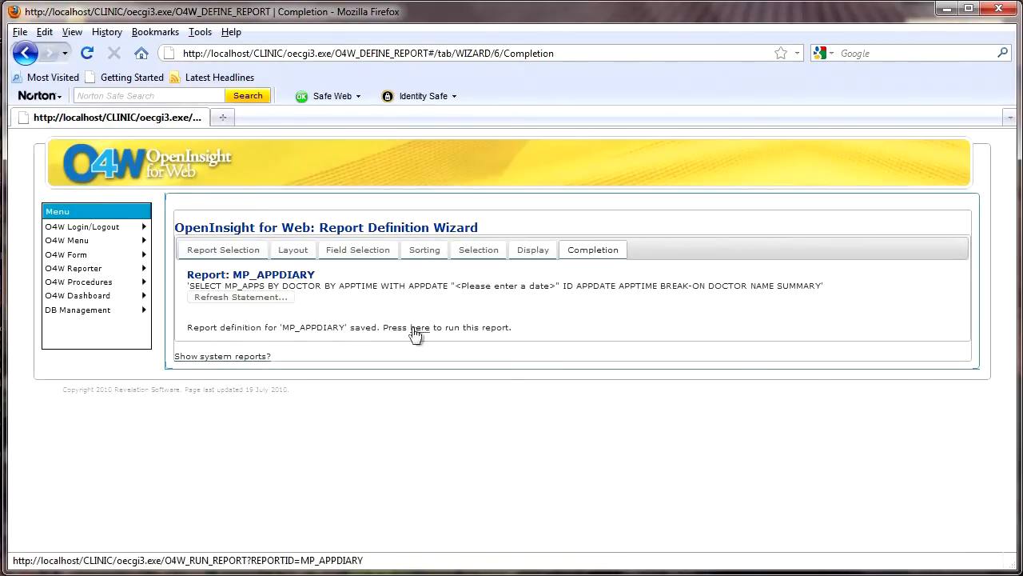
Step: Run the MP_APPDIARY report for the date 10/03/11 and display the appointment table
left_click(419, 335)
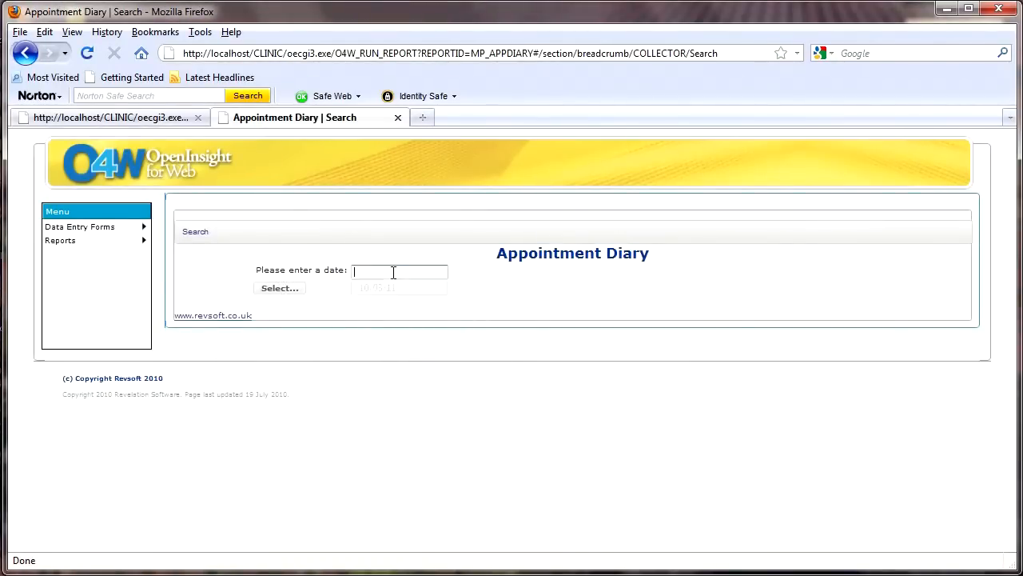
left_click(390, 286)
left_click(285, 290)
left_click(395, 359)
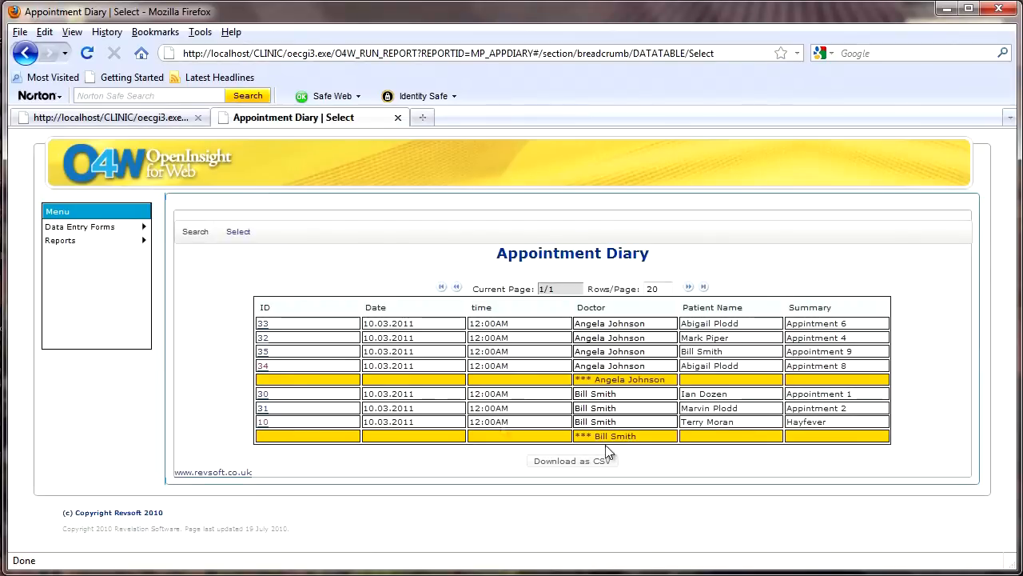
Step: Follow the link for appointment ID 34 in the diary and look over its Appointments form
left_click(263, 366)
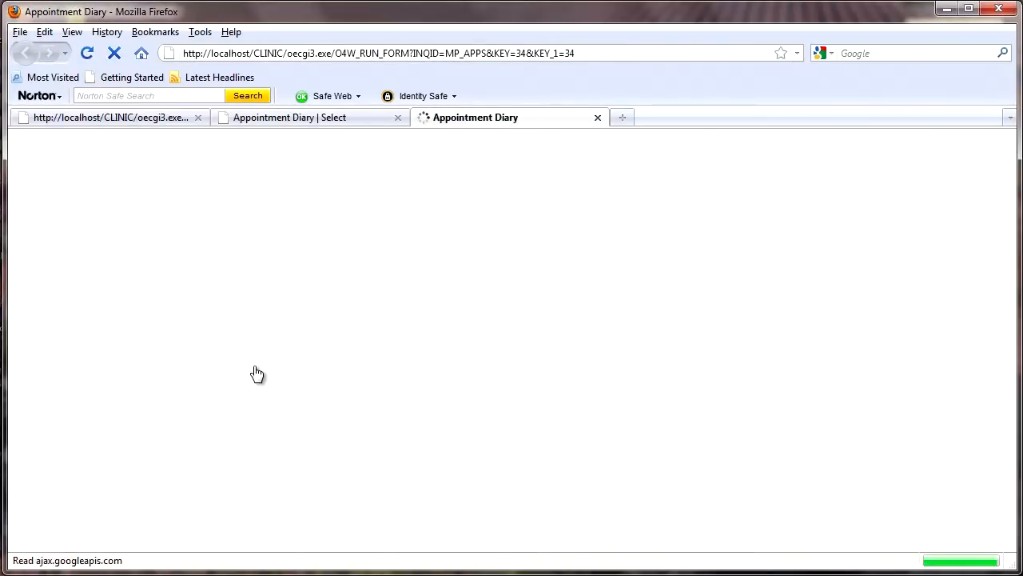
scroll(620, 400, "down", 2)
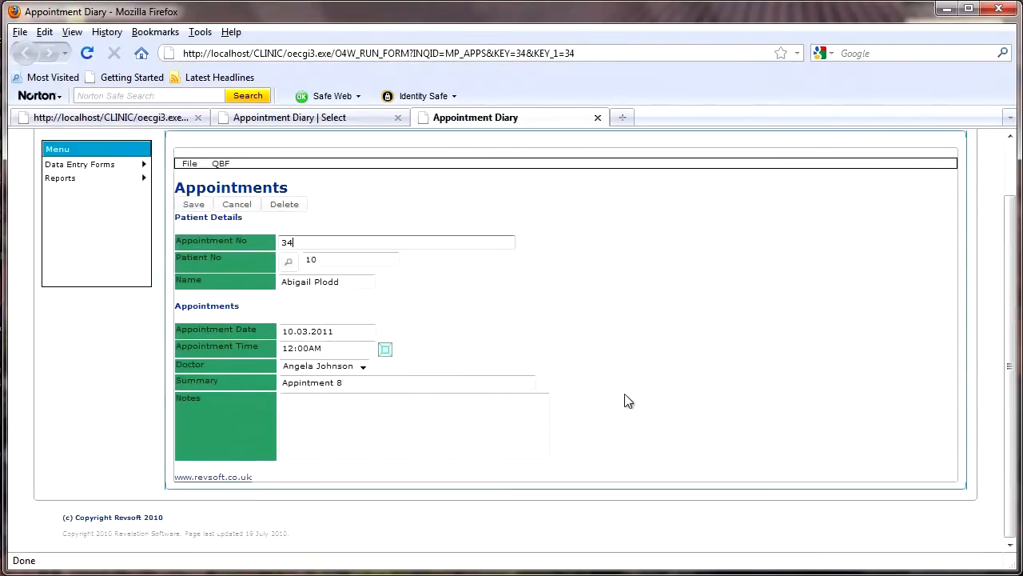
scroll(628, 400, "up", 2)
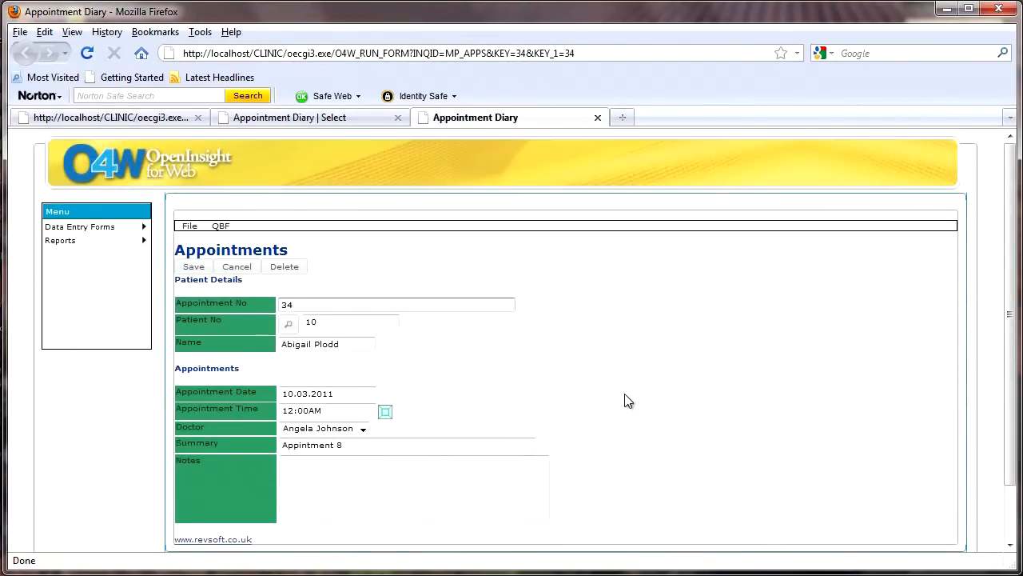